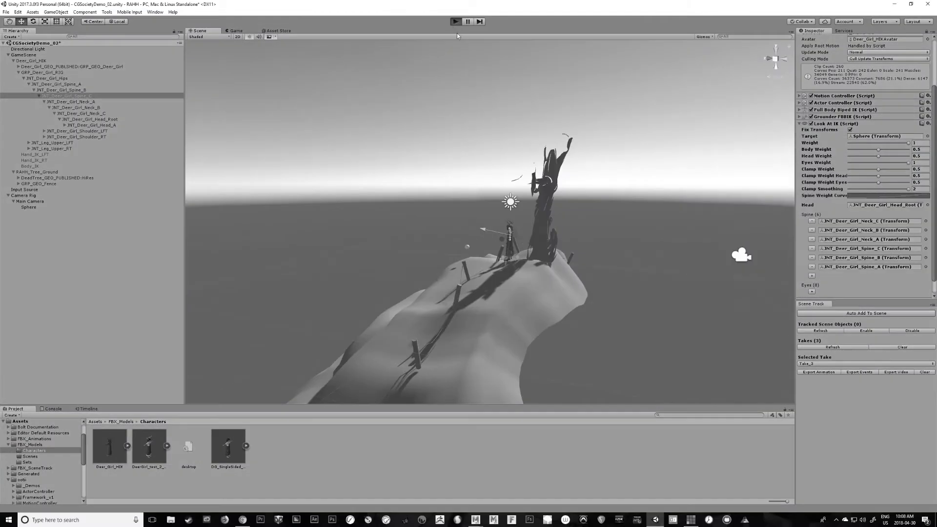
Step: Set the Look At IK component's Body Weight to 0.25 and Head Weight to 1
left_click(455, 22)
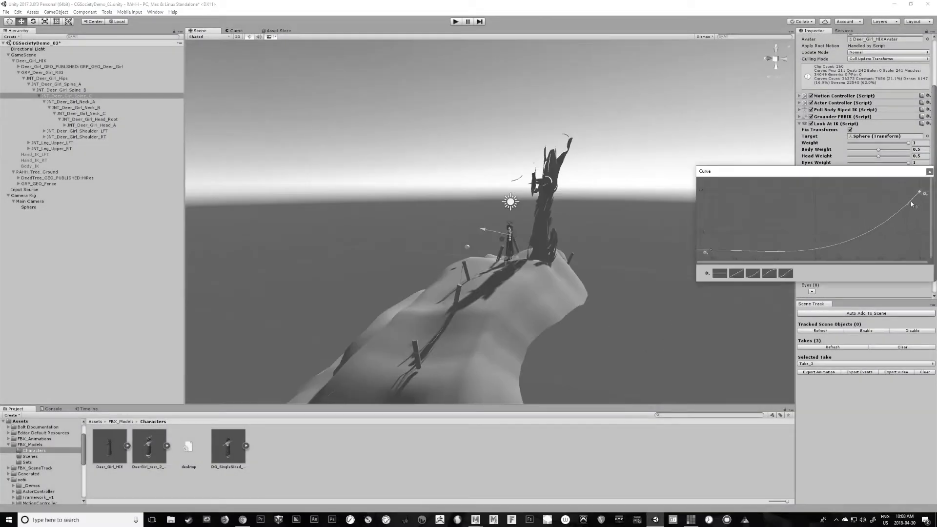
left_click(699, 206)
left_click(919, 149)
type("0.25")
key("Tab")
type("0.8")
Step: Run the game to check how the deer girl looks toward the target, and stop play mode
left_click(455, 21)
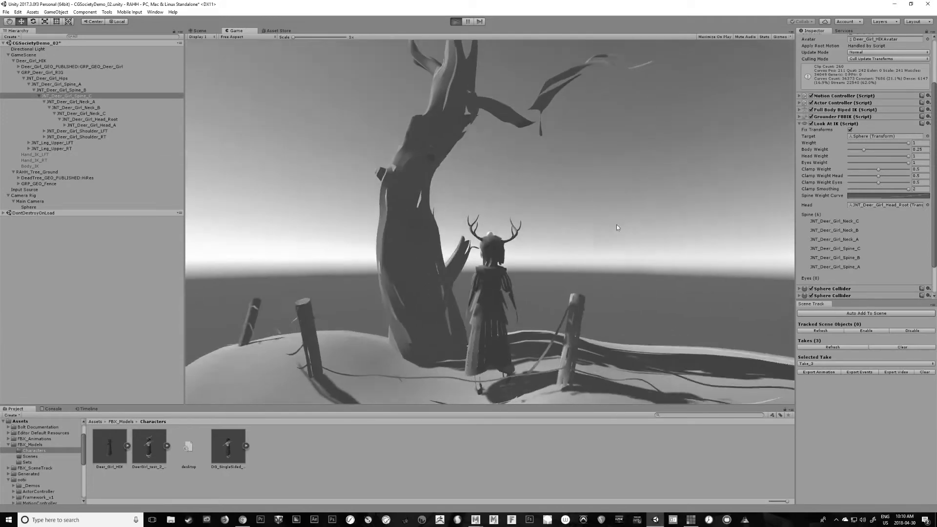
key("ctrl+p")
right_click_drag(239, 195, 299, 169)
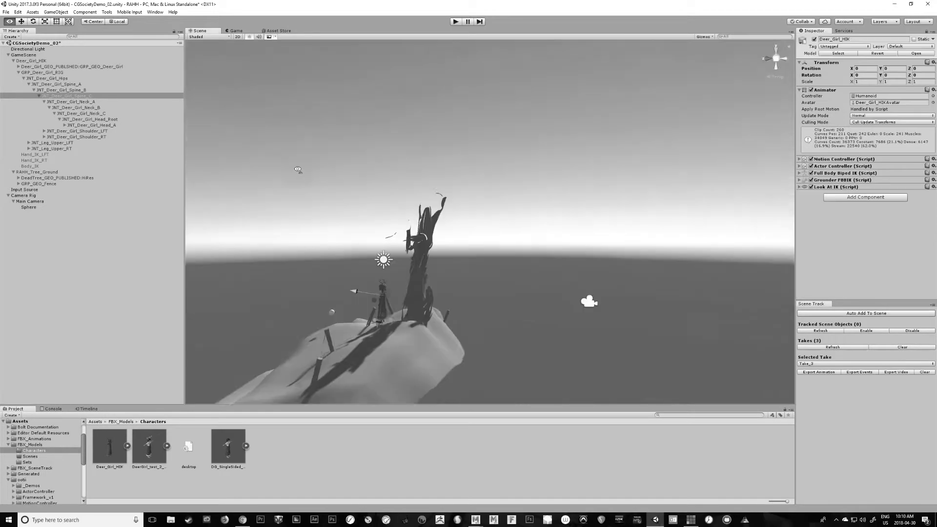
Step: Examine the Deer_Girl_HIK character and the Camera Rig's settings and placement from several angles
left_click(535, 286)
key("f")
scroll(535, 285, "down", 5)
right_click_drag(536, 286, 388, 194)
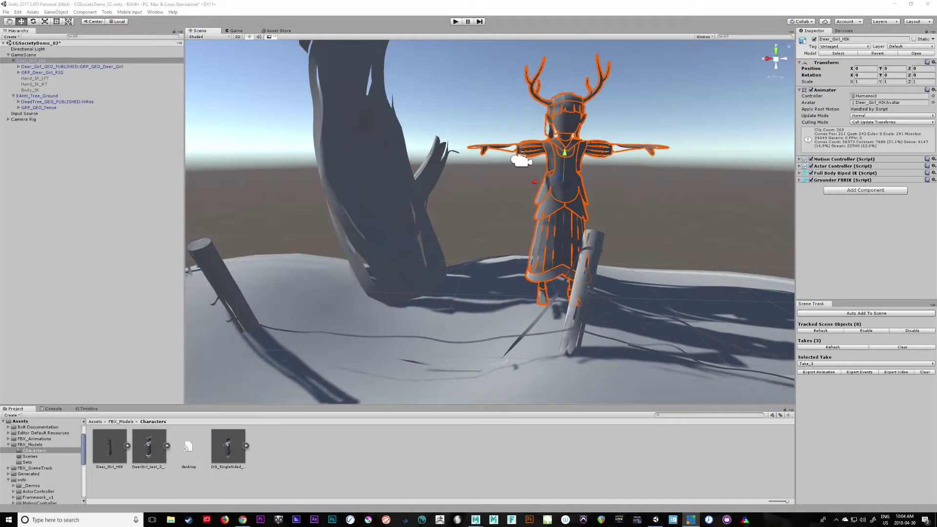
left_click_drag(459, 295, 496, 276, "alt")
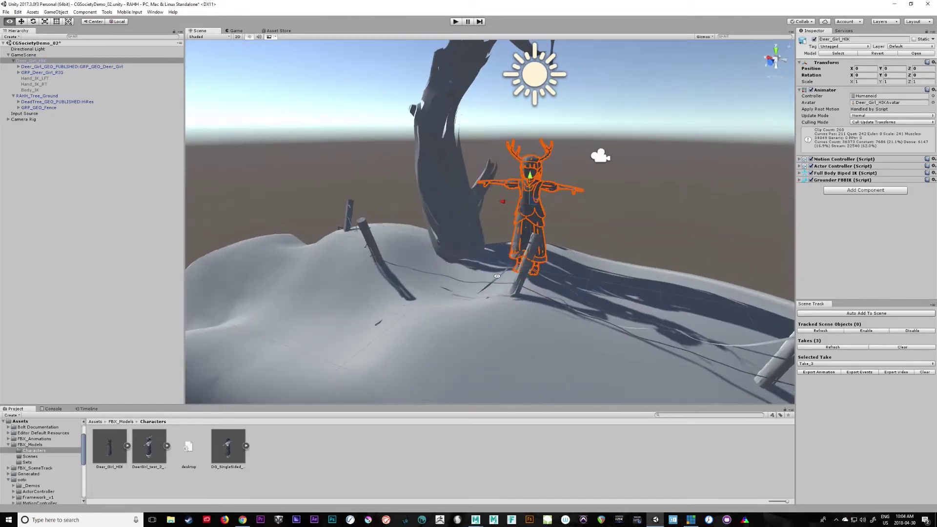
left_click(9, 120)
left_click(30, 119)
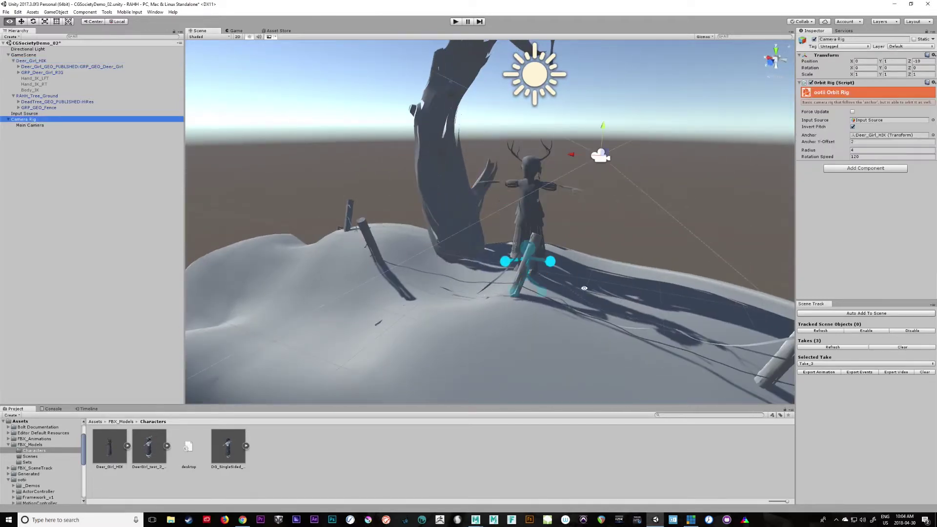
left_click_drag(584, 288, 448, 286, "alt")
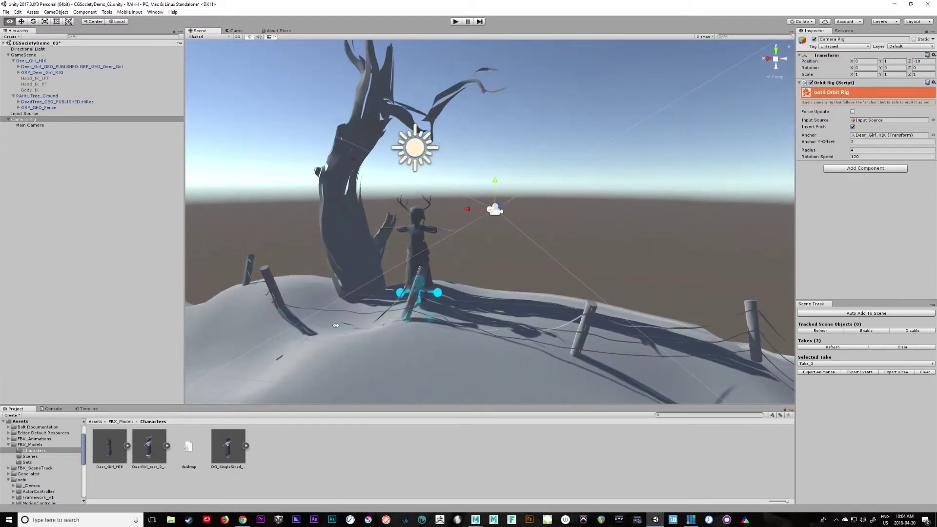
left_click_drag(400, 322, 494, 334, "alt")
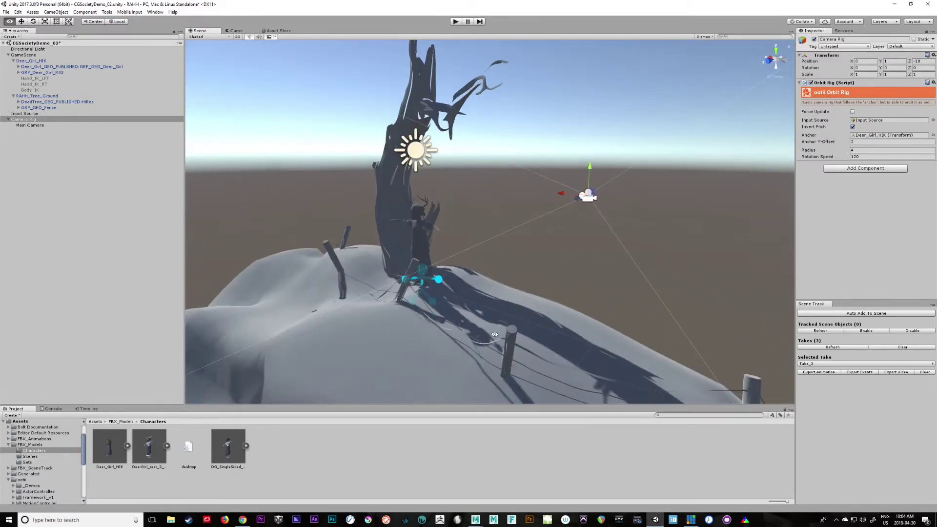
Step: Create a 3D sphere and set its position to 0, 0, 0
left_click(56, 12)
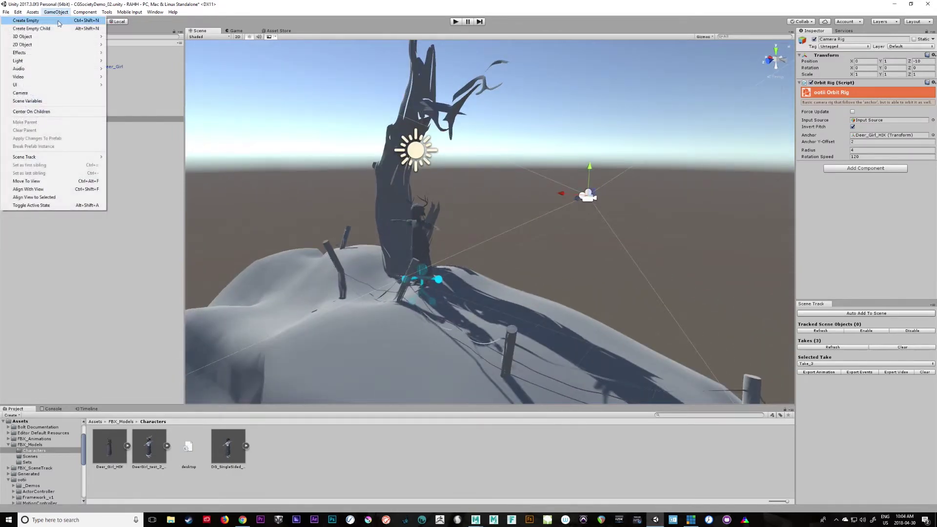
mouse_move(60, 37)
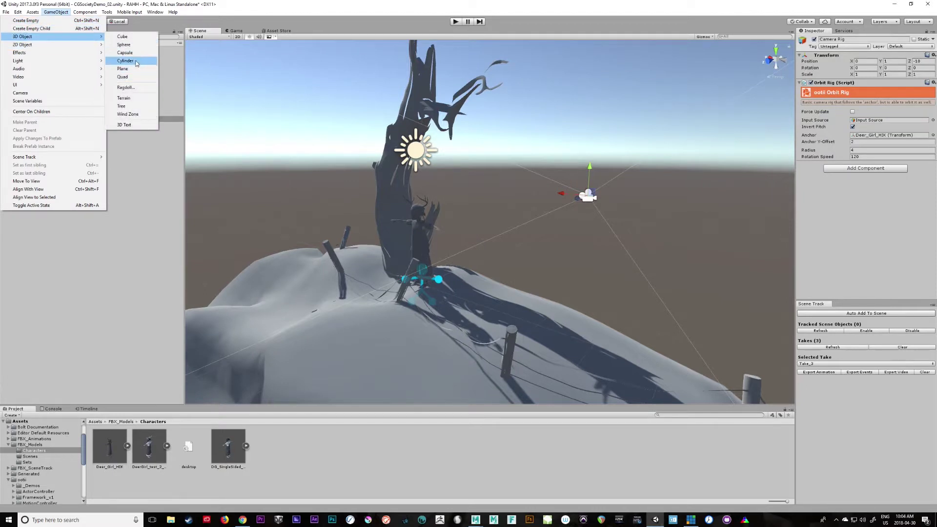
left_click(137, 45)
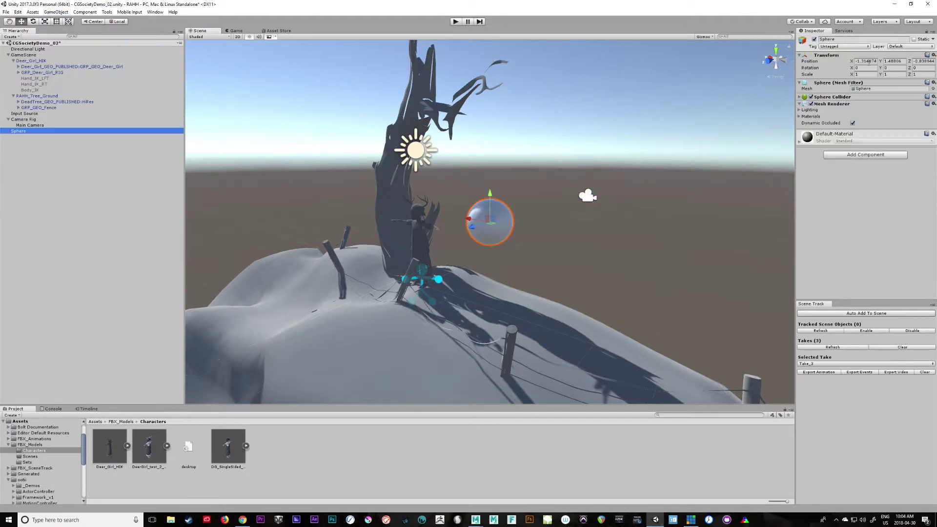
left_click(869, 61)
type("0")
key("Tab")
type("0")
left_click(922, 61)
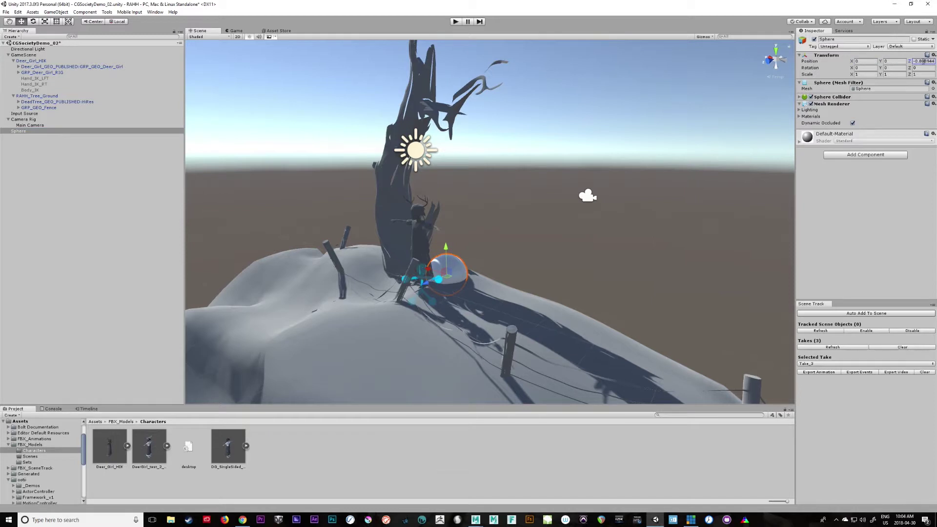
type("0")
Step: Set the sphere's scale to 0.5 on X, Y and Z
key("Tab")
key("Tab")
key("Tab")
key("Tab")
type("0.25")
key("Tab")
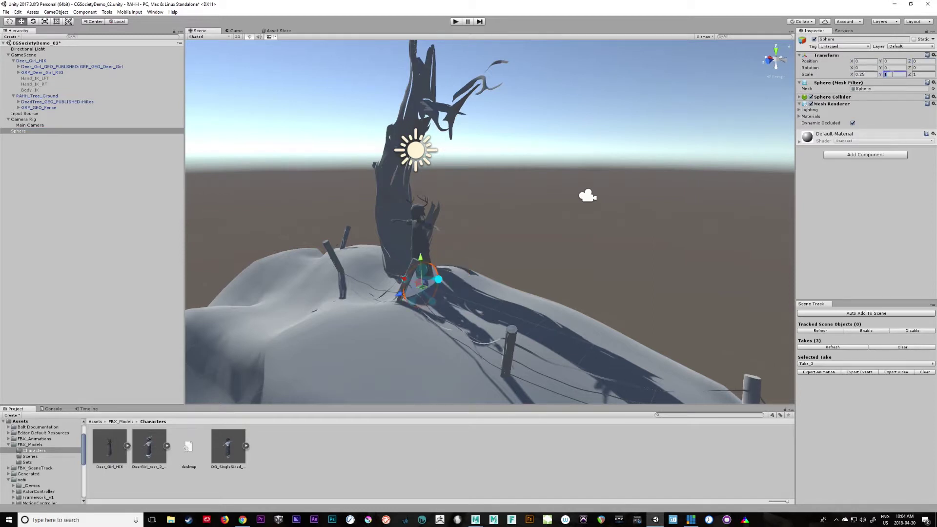
type("2")
left_click_drag(876, 75, 853, 77)
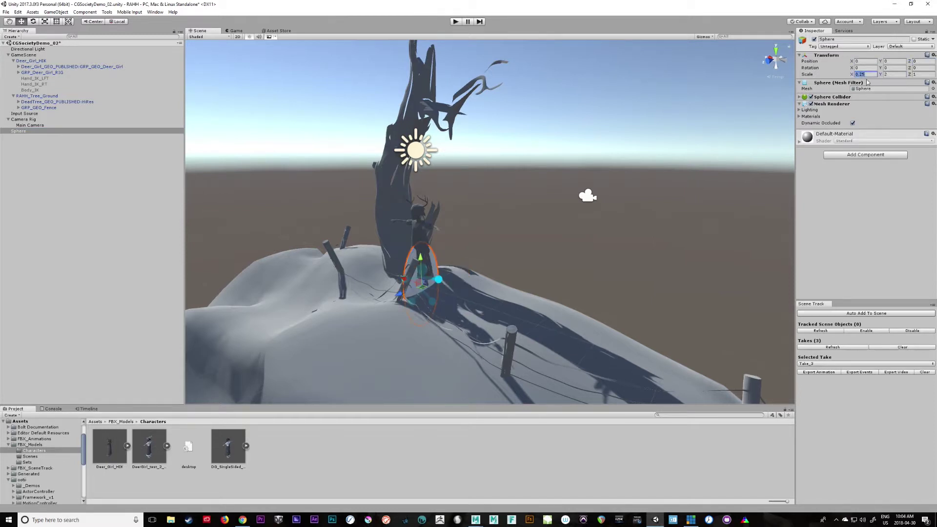
type(".5")
left_click(896, 76)
type(".0.5")
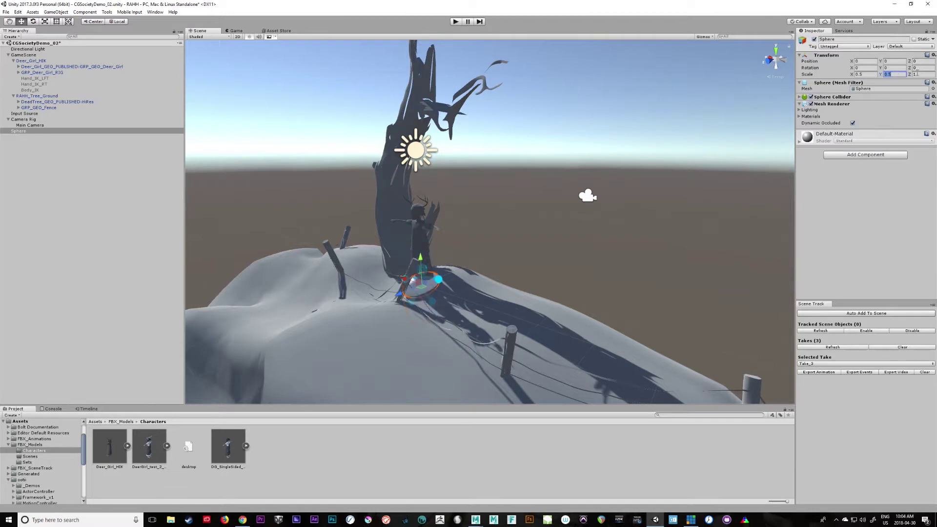
key("Tab")
type("0.5")
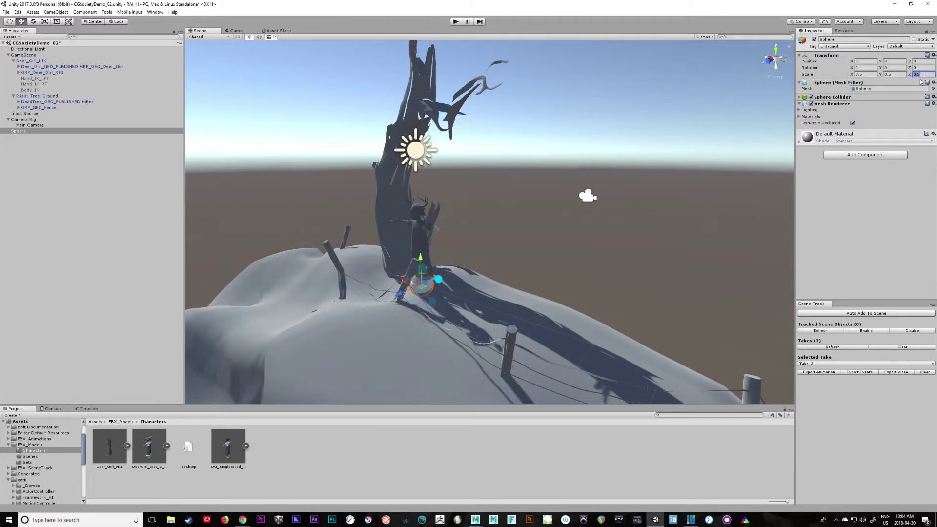
Step: Parent the sphere to Main Camera under Camera Rig and raise it to about Y -0.08
left_click_drag(28, 132, 32, 120)
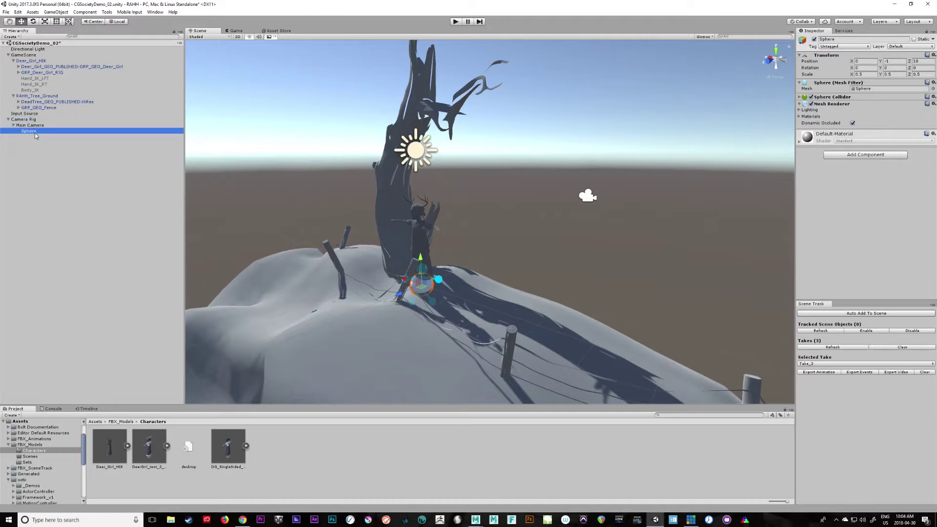
left_click_drag(420, 257, 425, 204)
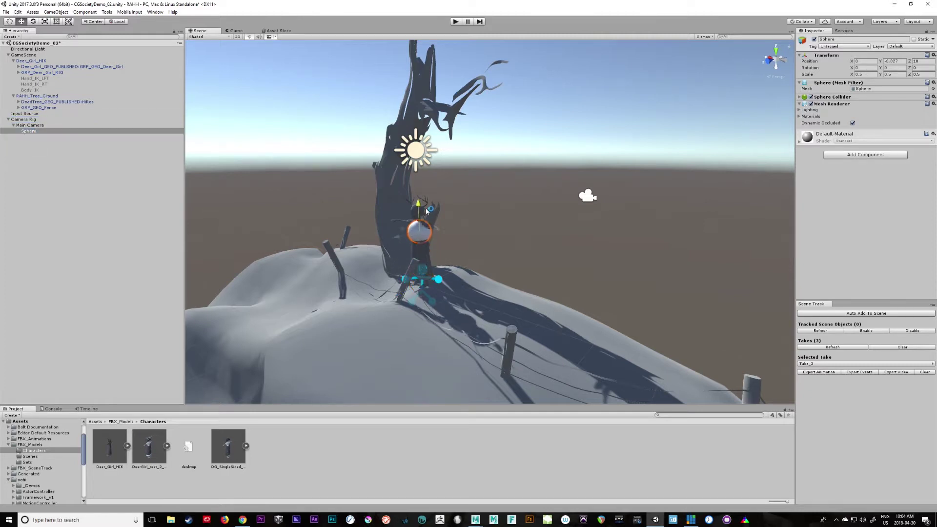
Step: Shrink the sphere uniformly to a scale of about 0.24 and place it ahead of the character at about Y 0.67, Z 12.4
left_click_drag(473, 225, 299, 257, "alt")
key("r")
key("w")
left_click_drag(308, 218, 308, 200)
left_click_drag(732, 266, 660, 248, "alt")
right_click_drag(659, 247, 698, 283, "alt")
left_click_drag(268, 187, 269, 181)
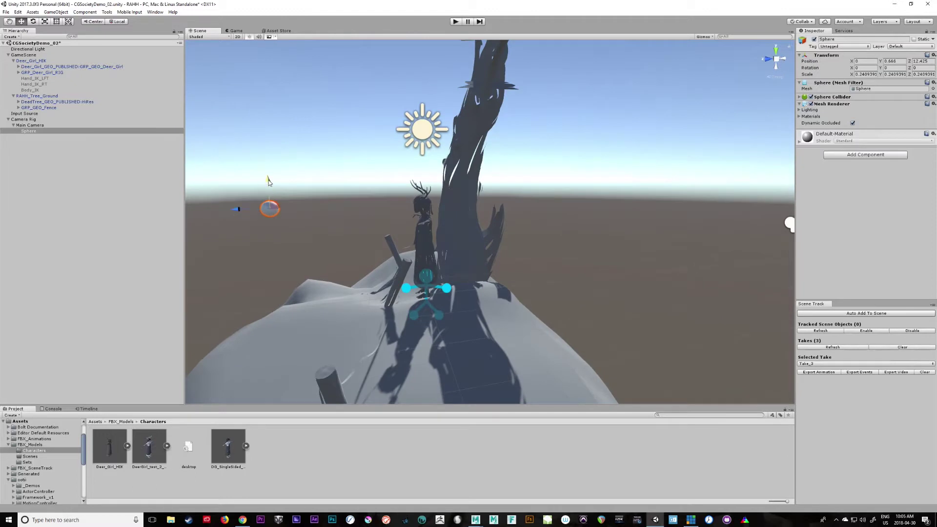
Step: Run the game and orbit around the character to check how the sphere follows the camera, and stop play mode
left_click(455, 21)
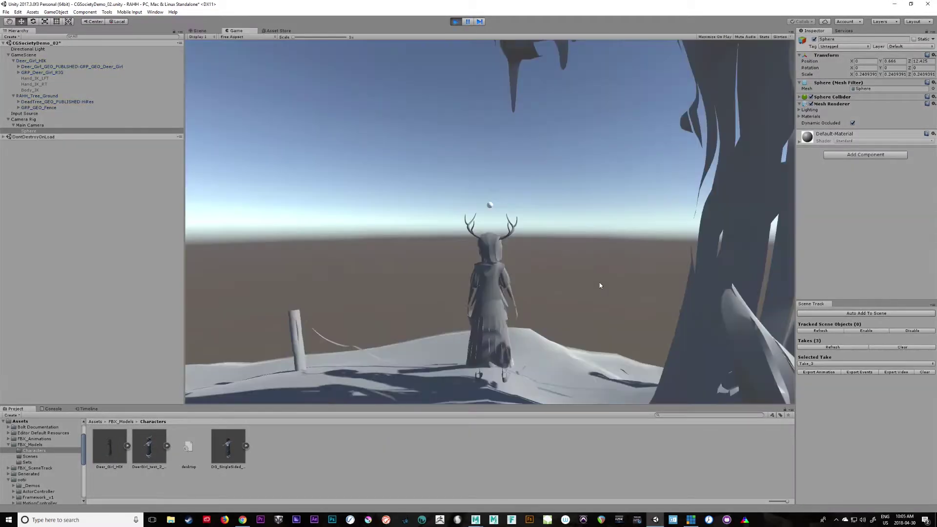
right_click_drag(396, 196, 752, 268)
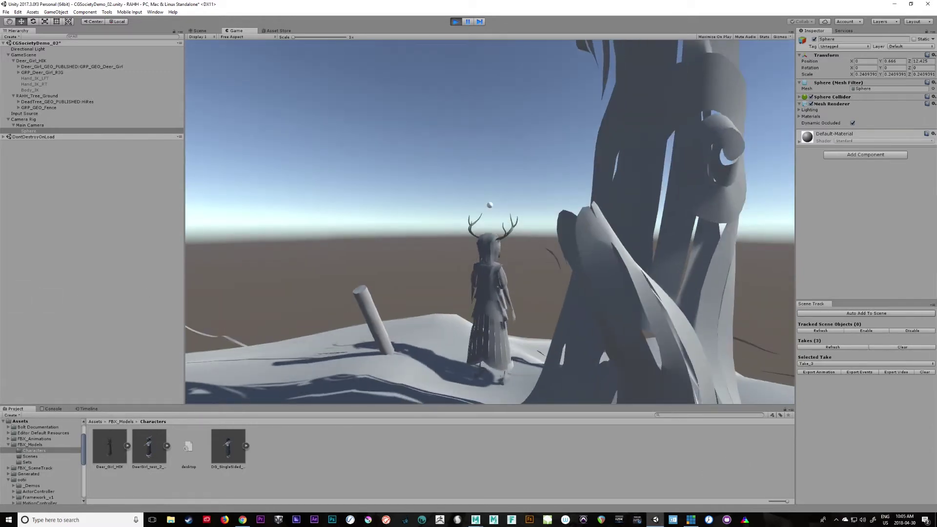
left_click(454, 22)
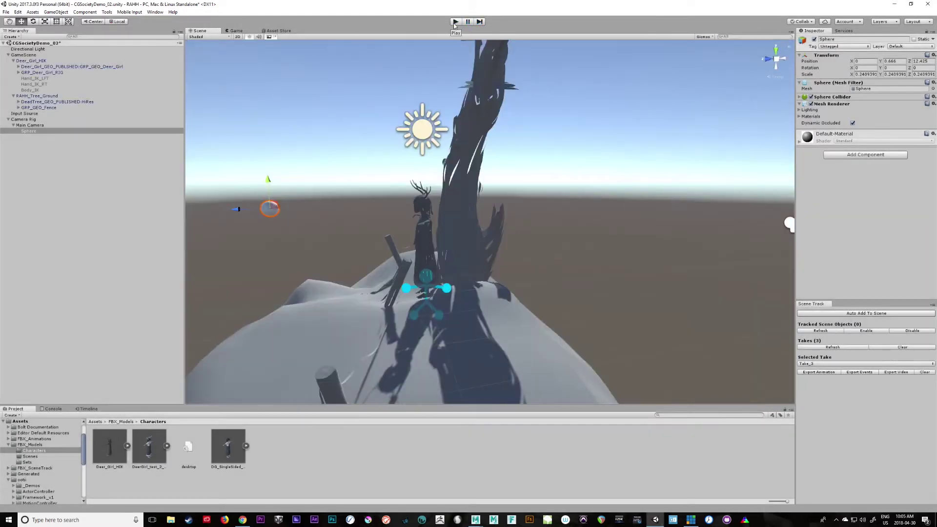
key("alt")
left_click_drag(269, 180, 270, 212)
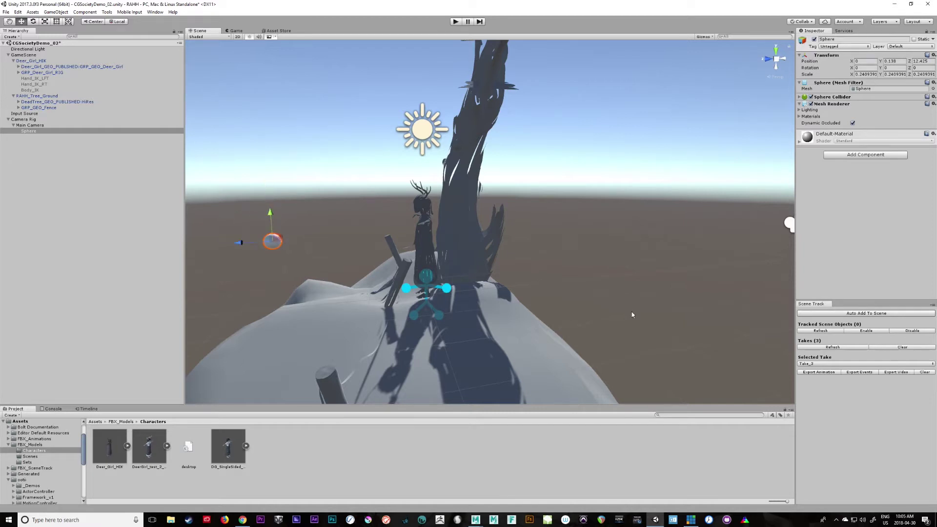
key("ctrl+z")
Step: Try the sphere as a direct child of Camera Rig in play mode, and return it under Main Camera
left_click_drag(29, 131, 30, 120)
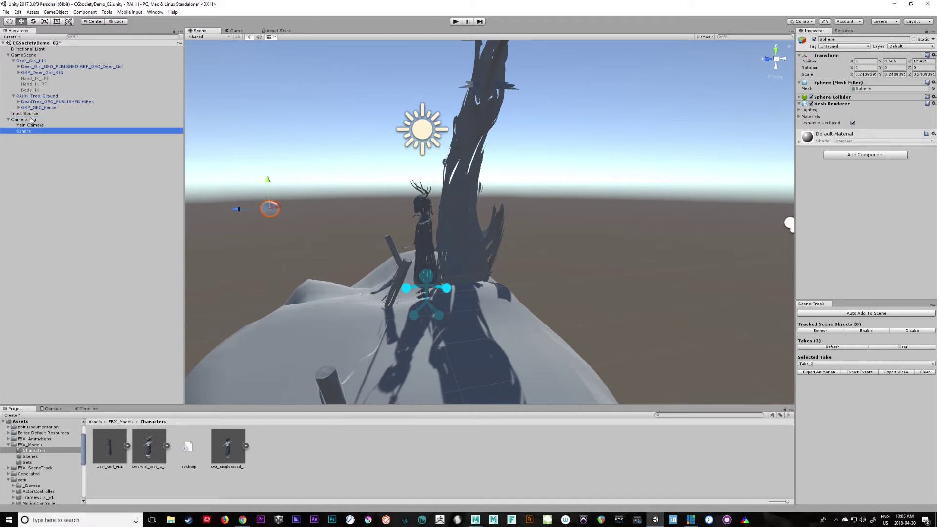
left_click(455, 22)
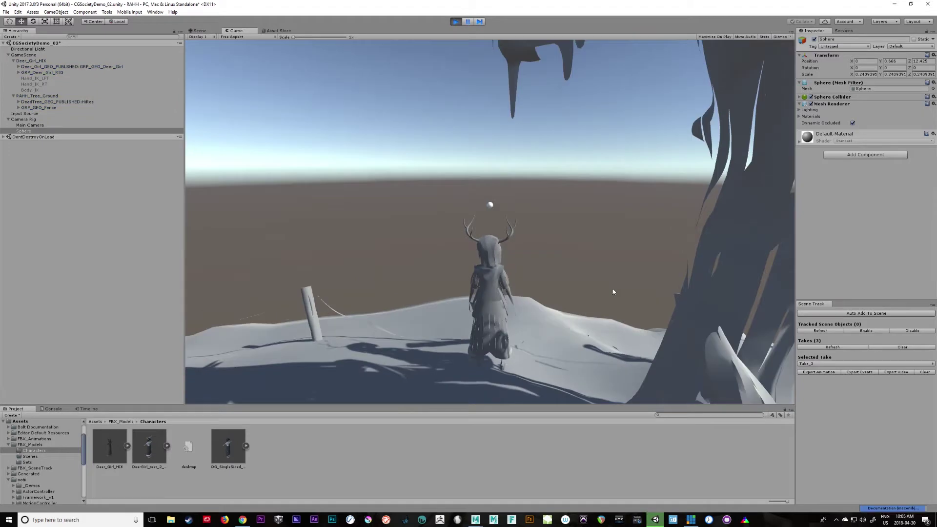
right_click_drag(613, 291, 17, 215)
key("ctrl+p")
left_click_drag(27, 133, 26, 127)
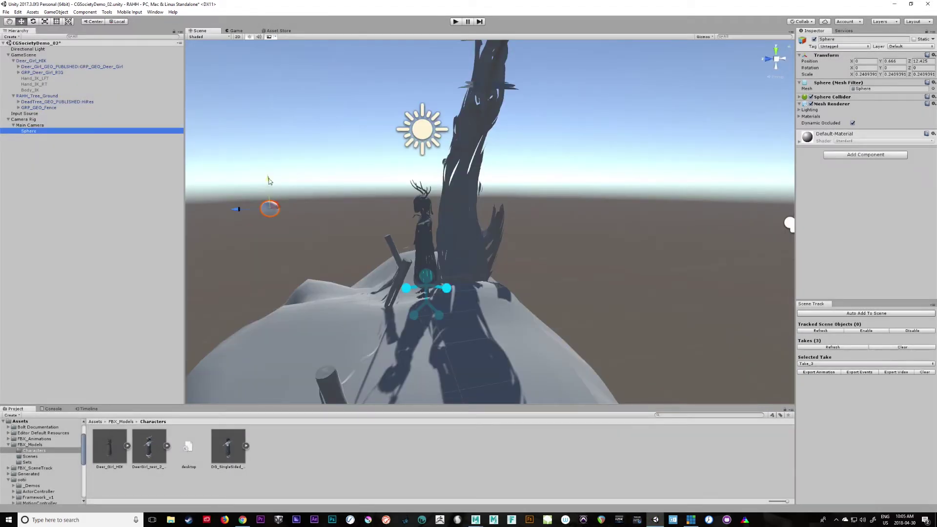
Step: Lower the sphere to about Y 0.18 and try a height of -0.5 in the scene view during play mode
left_click_drag(268, 181, 270, 215)
left_click(455, 22)
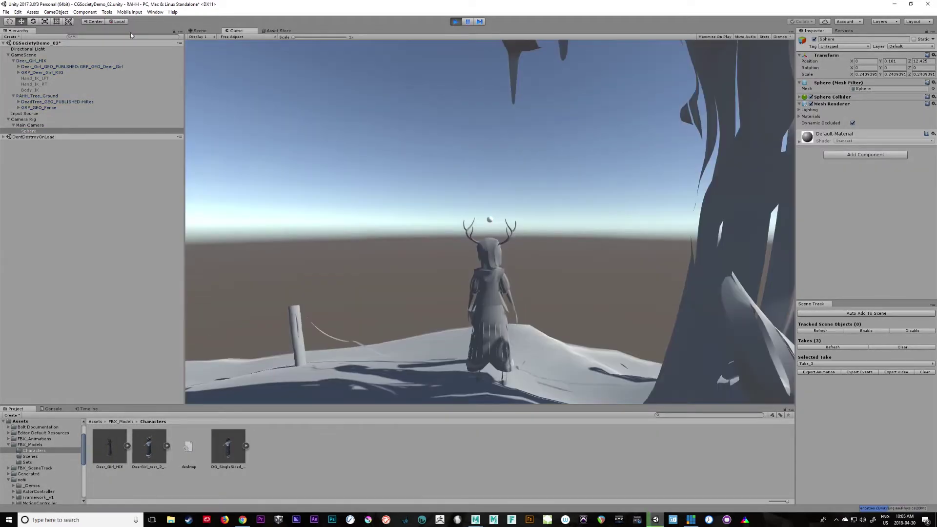
left_click(199, 31)
right_click_drag(450, 233, 178, 228, "alt")
left_click_drag(382, 277, 376, 268, "alt")
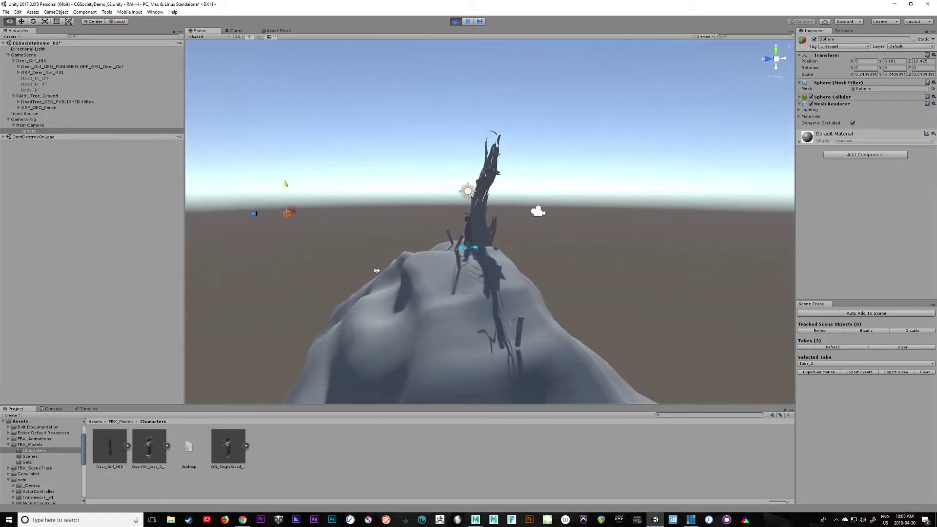
left_click_drag(285, 190, 286, 197)
left_click(456, 21)
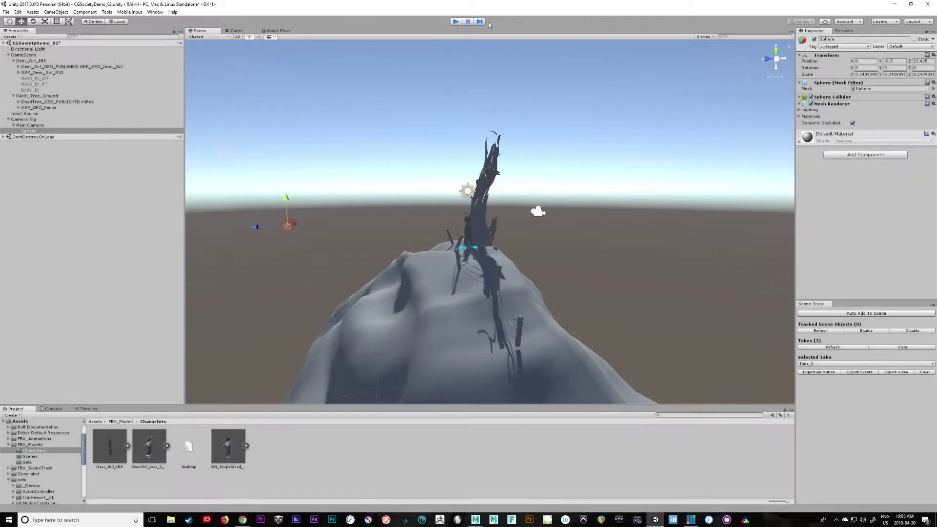
Step: Set the sphere's Y position to -0.5 outside play mode and run the game to check its height
left_click(884, 61)
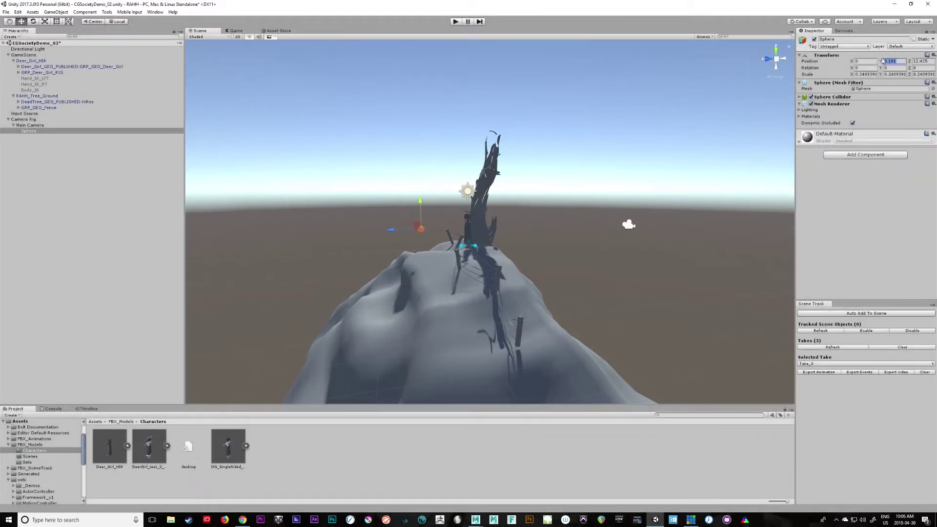
type("-.5")
left_click(456, 22)
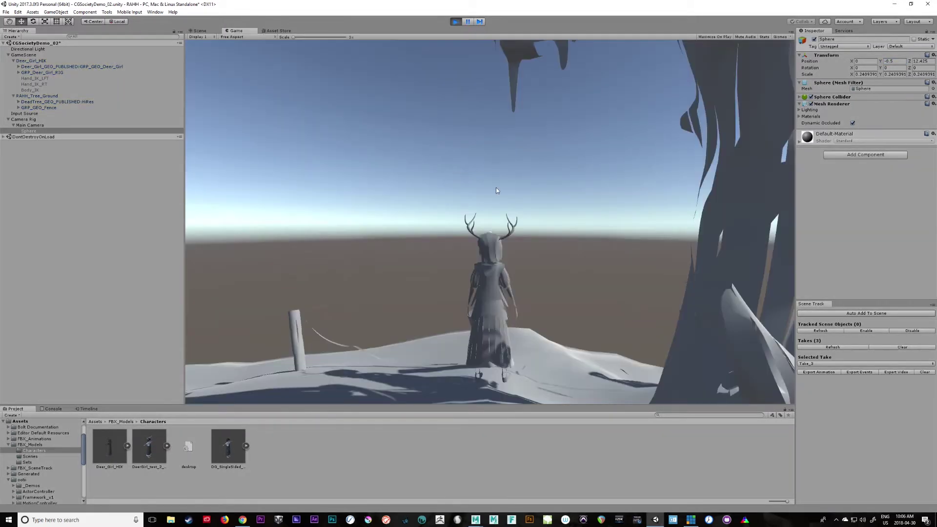
left_click(455, 22)
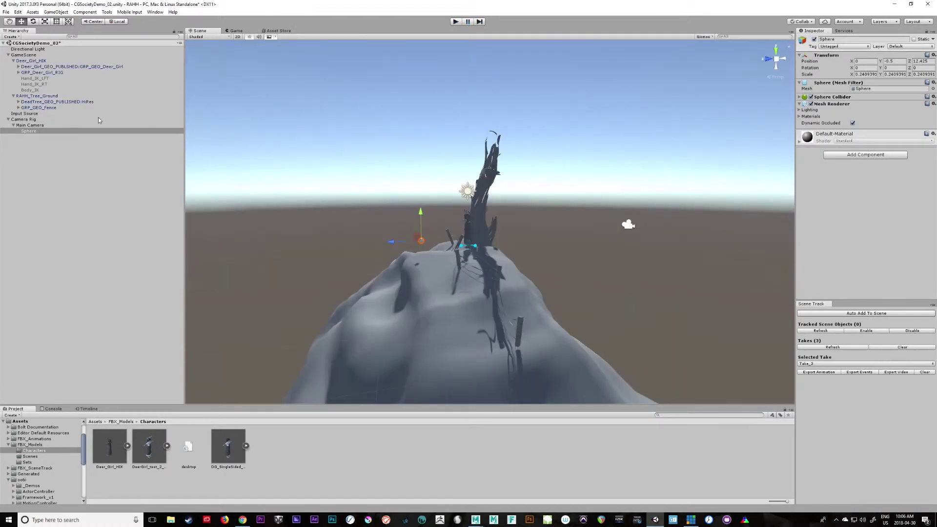
left_click(455, 21)
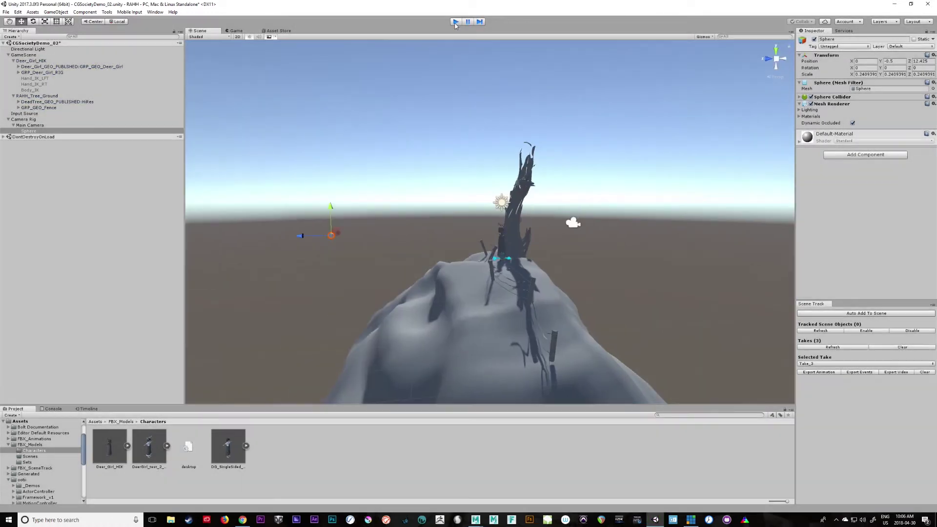
left_click(454, 22)
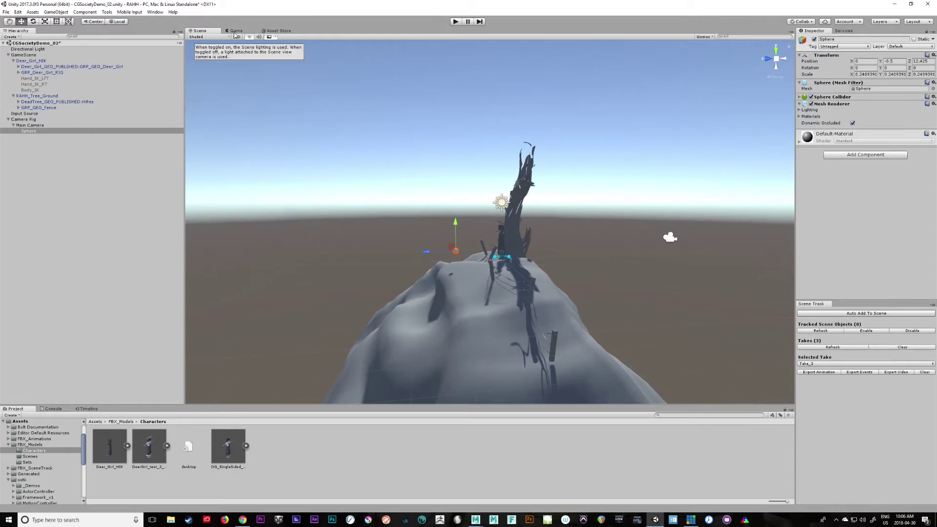
Step: Add a Look At IK component to the Deer_Girl_HIK character
left_click(33, 56)
left_click(35, 61)
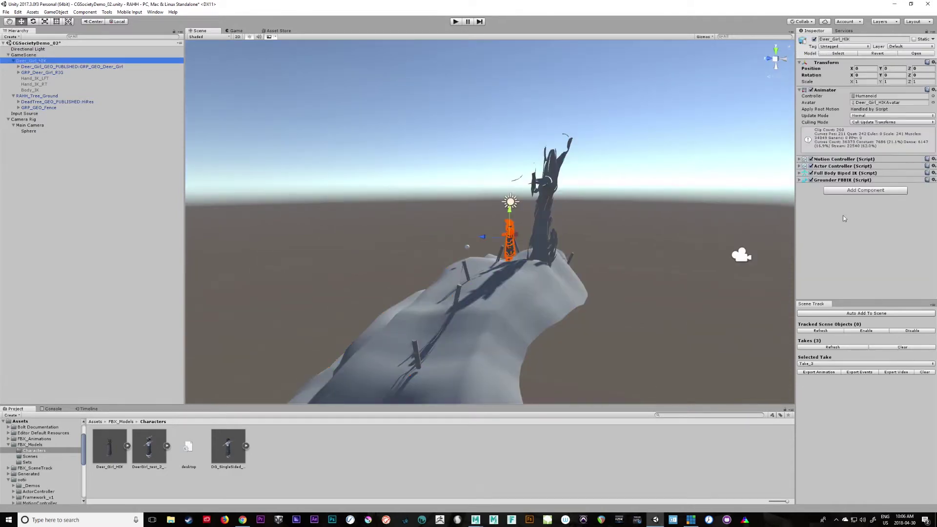
left_click(858, 192)
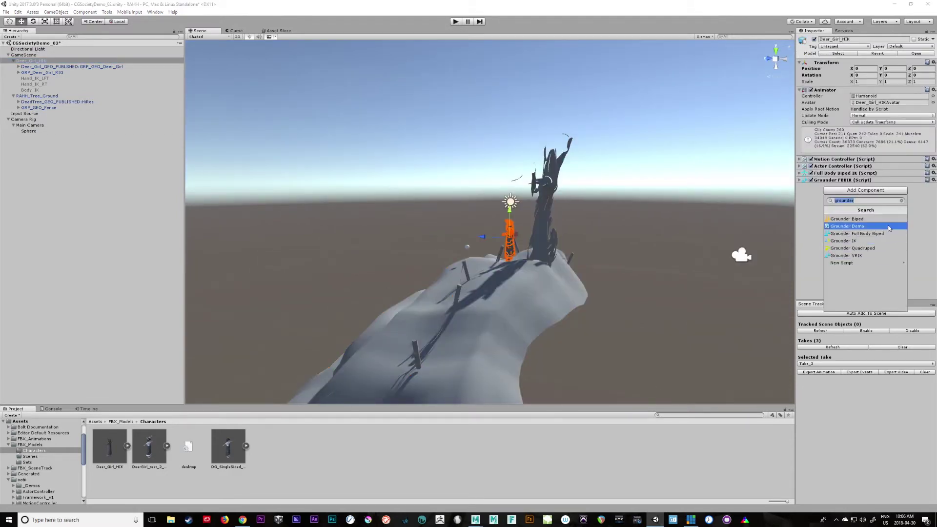
type("look")
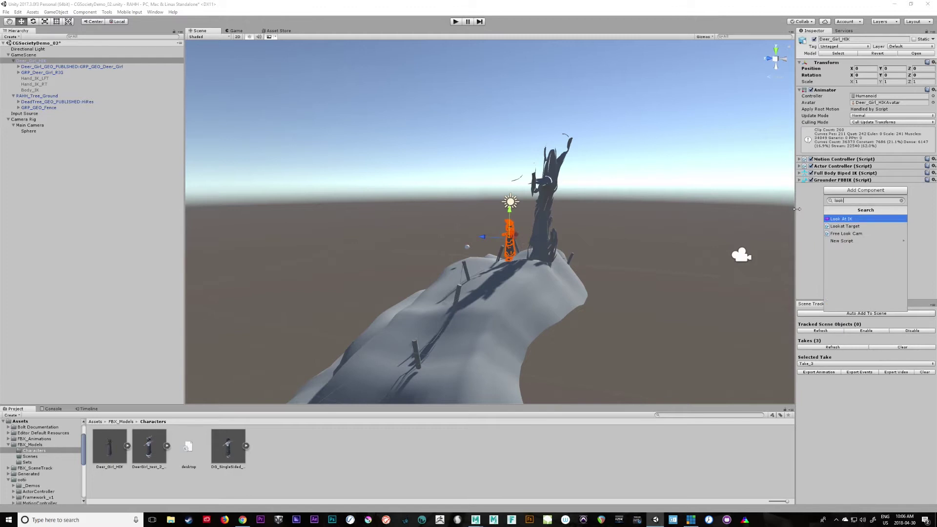
left_click(846, 219)
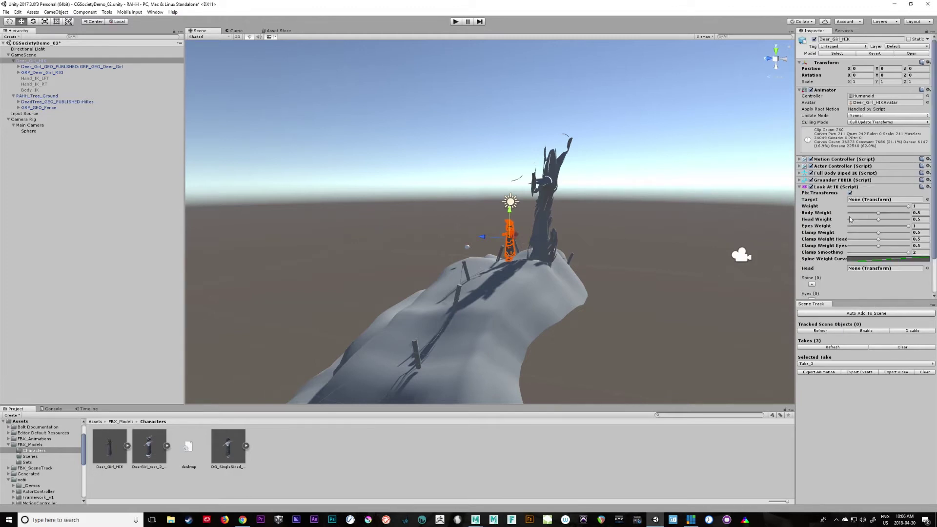
Step: Assign Sphere as the Look At IK target and create four empty spine slots
scroll(839, 229, "down", 2)
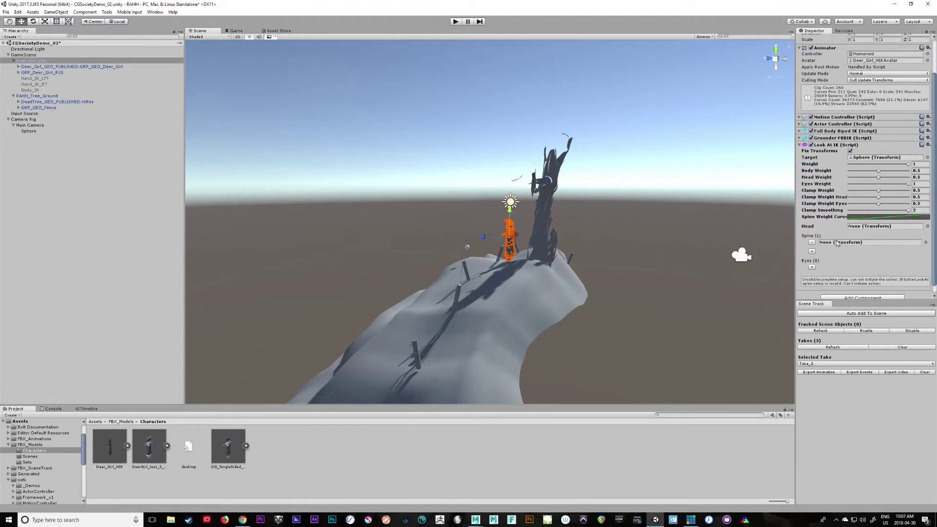
left_click(811, 251)
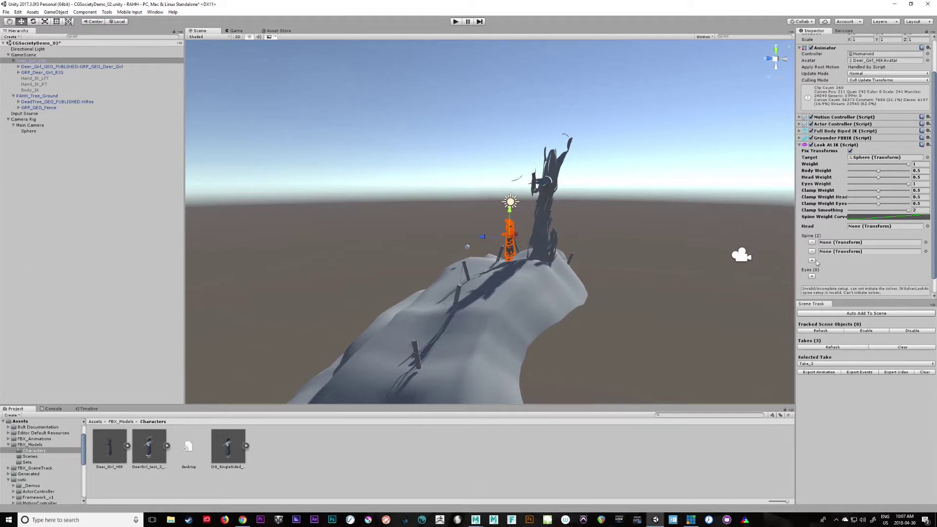
left_click(811, 260)
left_click(812, 270)
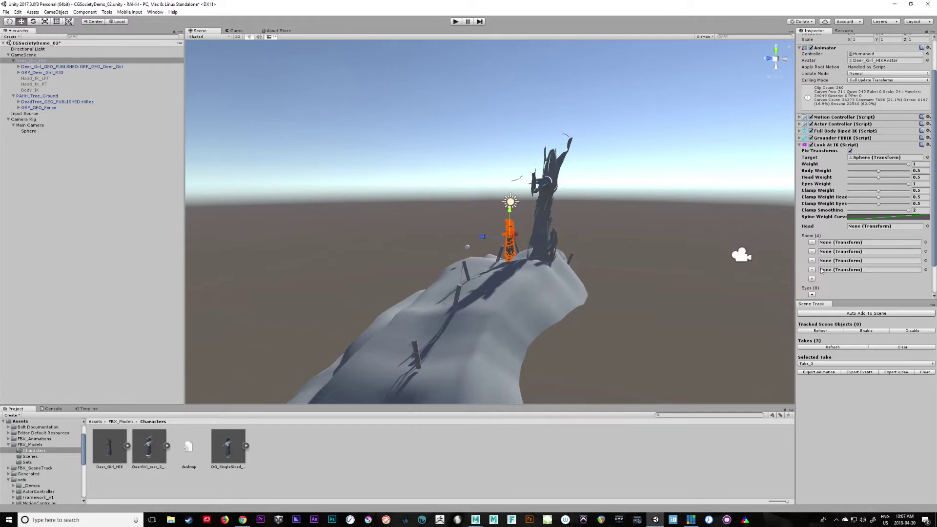
Step: Expand the GRP_Deer_Girl_RIG joint hierarchy through the spine and neck joints down to JNT_Deer_Girl_Head_Root
left_click(865, 227)
left_click(18, 67)
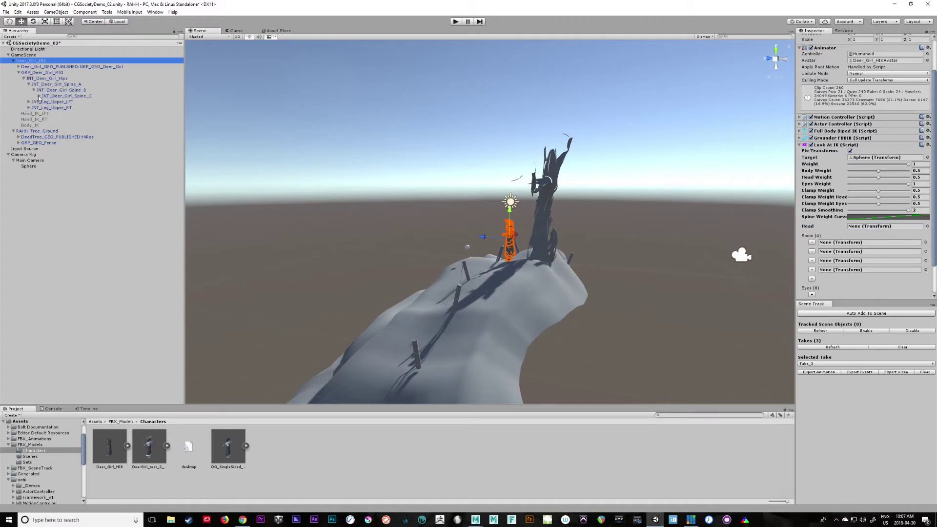
left_click(38, 96)
left_click(45, 101)
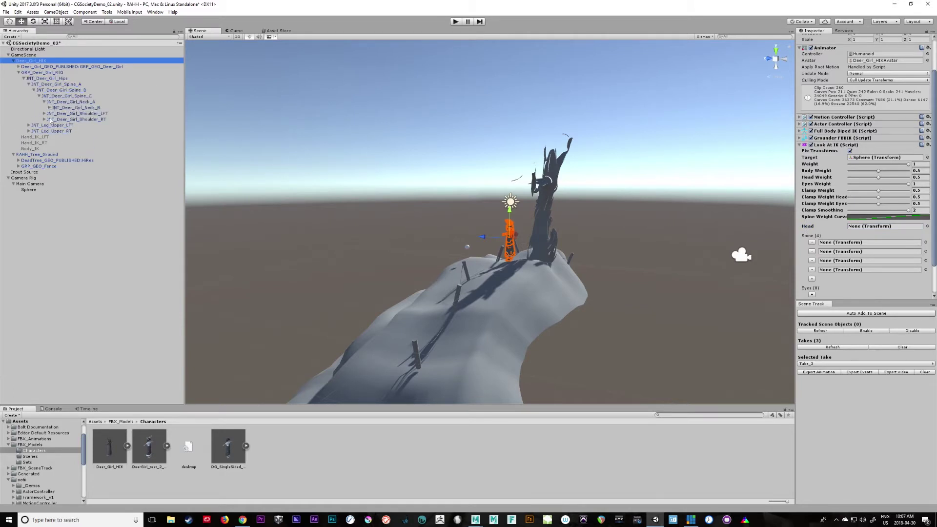
left_click(49, 107)
left_click(54, 113)
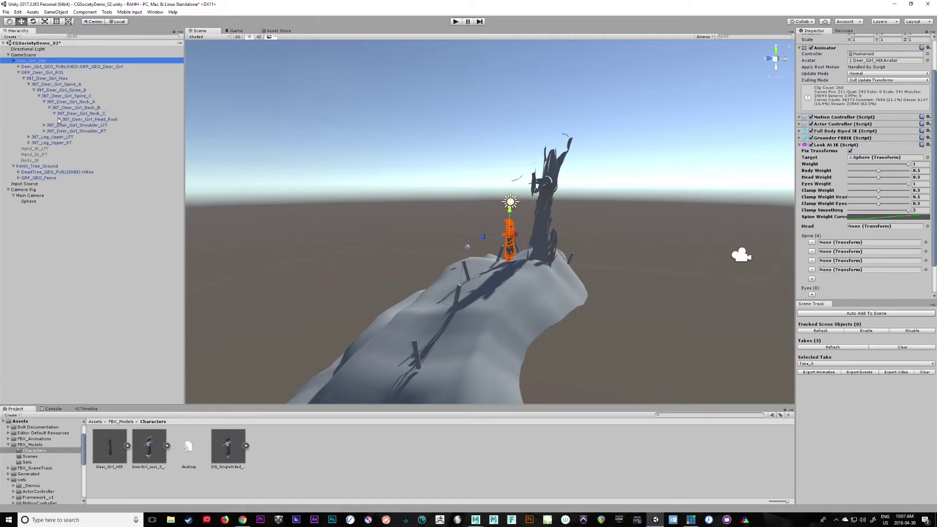
left_click(59, 120)
Step: Lock the Inspector on Deer_Girl_HIK and assign JNT_Deer_Girl_Head_Root as the Look At IK head
left_click(92, 119)
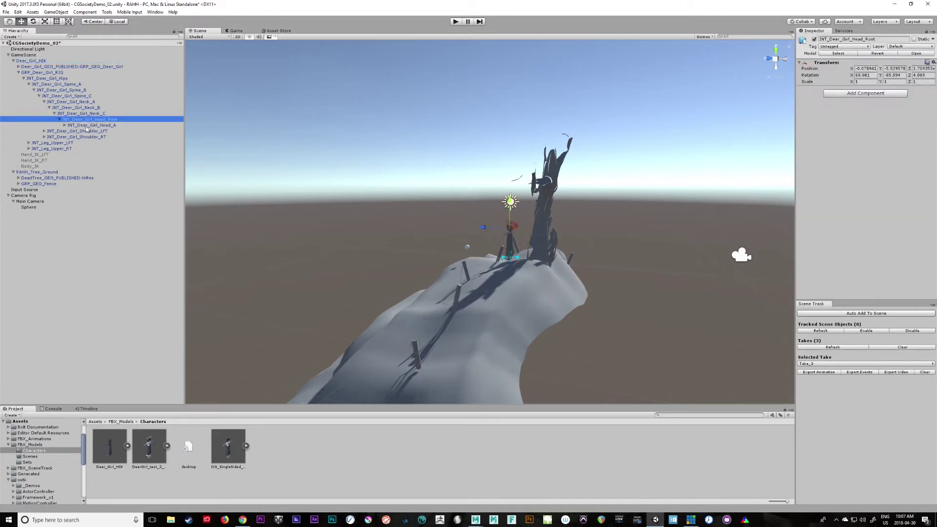
left_click(34, 62)
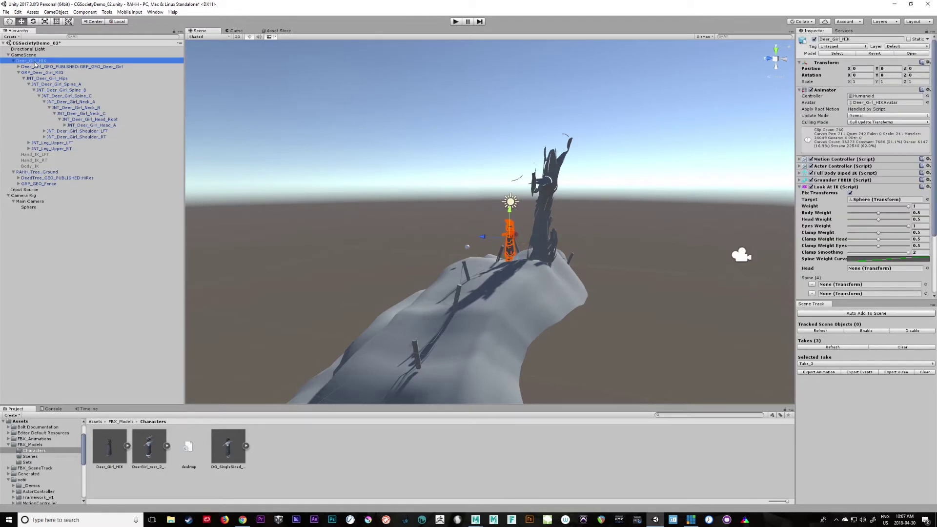
left_click(926, 32)
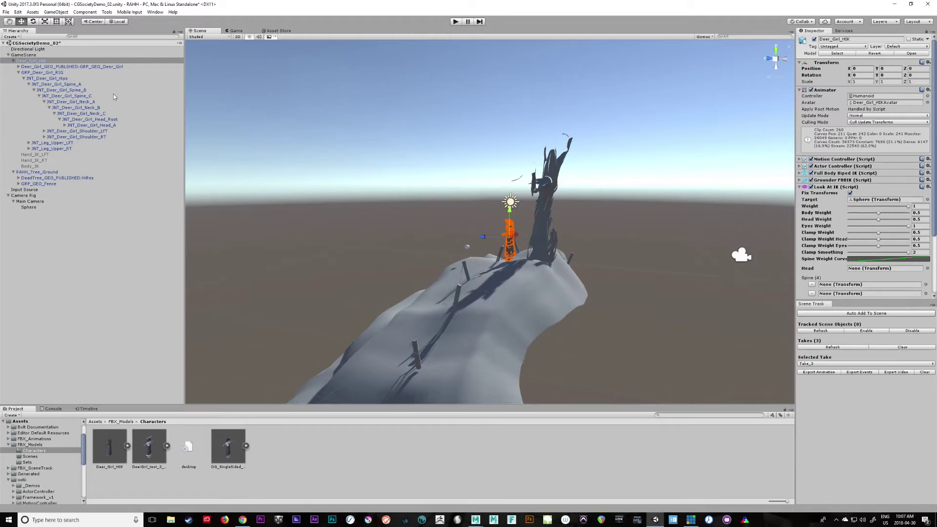
left_click_drag(110, 119, 869, 272)
Step: Fill the first three Look At IK spine slots with JNT_Deer_Girl_Neck_C, Neck_B and Neck_A
scroll(929, 277, "down", 3)
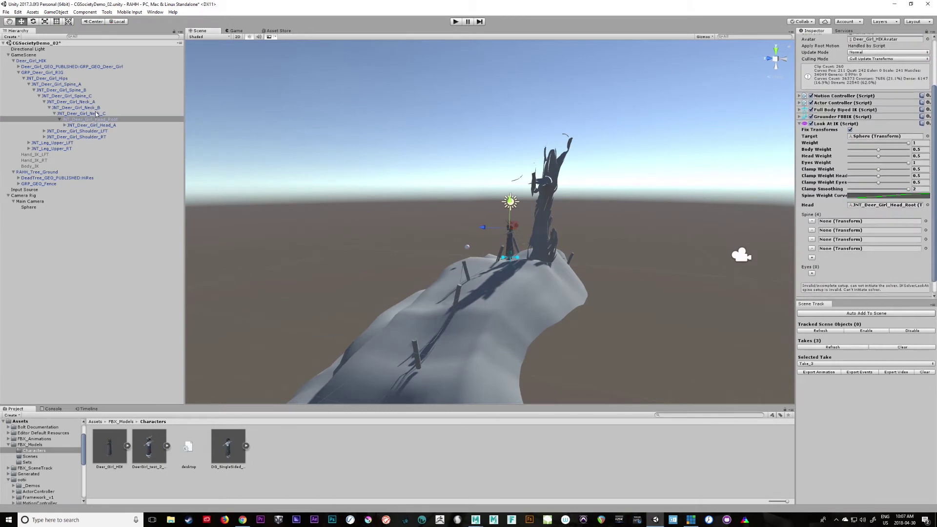
left_click_drag(98, 114, 843, 222)
left_click_drag(96, 110, 845, 233)
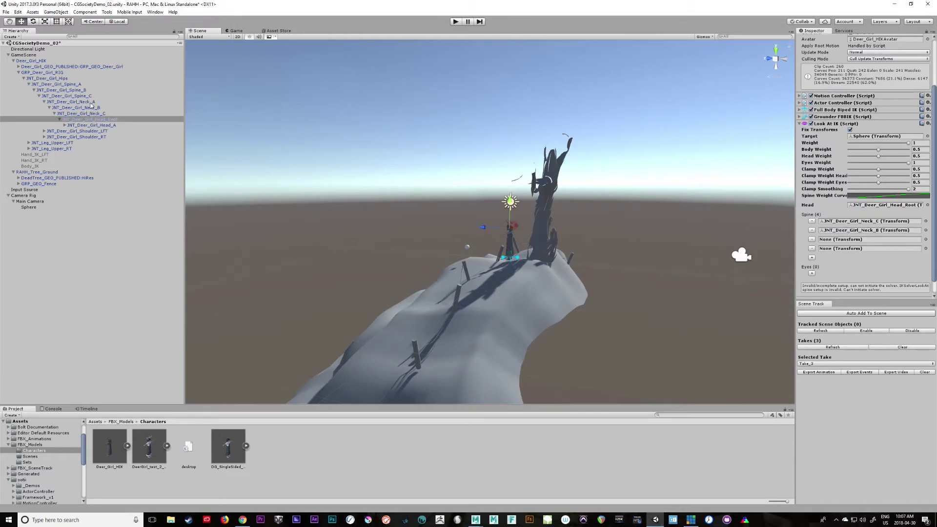
left_click_drag(91, 104, 859, 240)
Step: Add two more spine slots and fill the remaining three with JNT_Deer_Girl_Spine_C, Spine_B and Spine_A
left_click(811, 258)
left_click(811, 267)
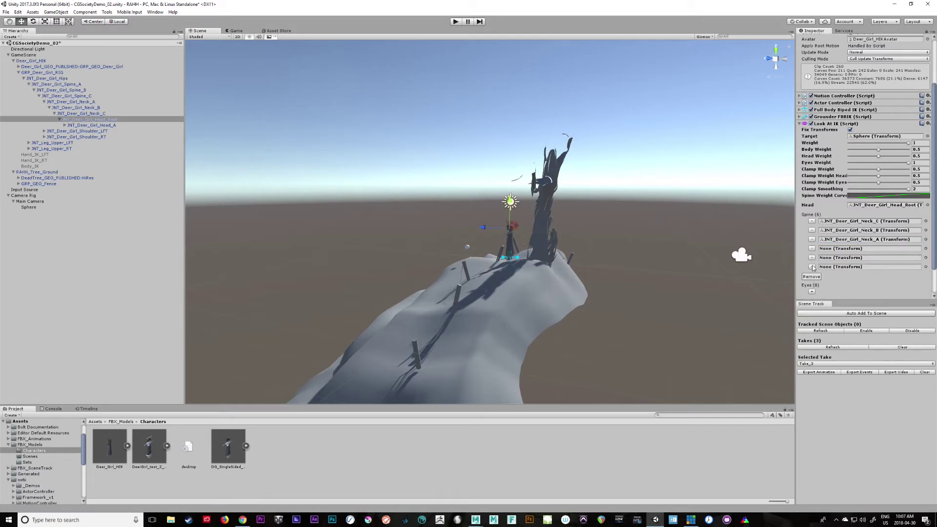
left_click(86, 96)
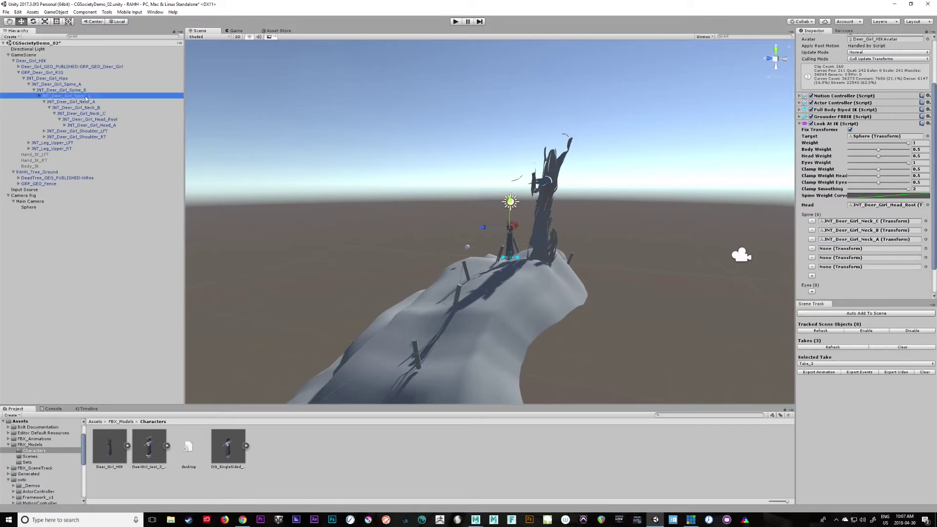
left_click_drag(87, 99, 853, 250)
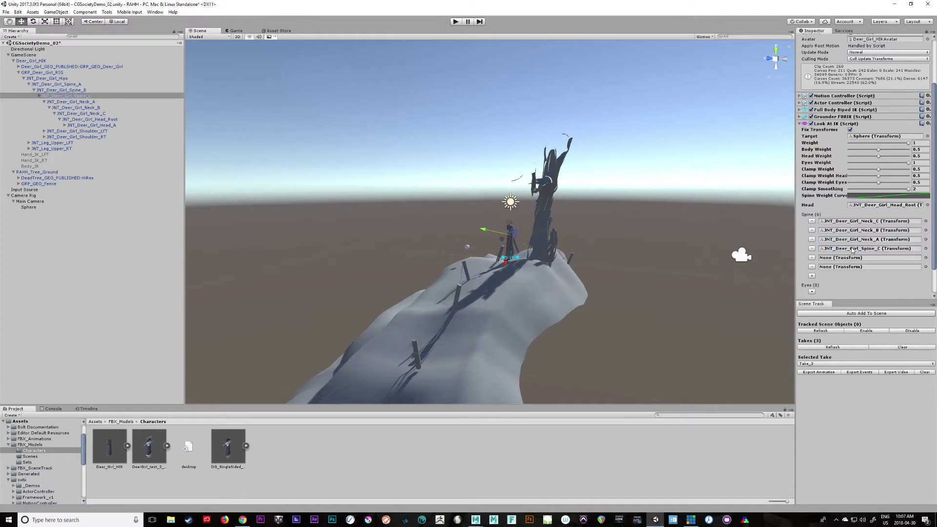
left_click_drag(77, 90, 869, 261)
left_click_drag(77, 92, 867, 269)
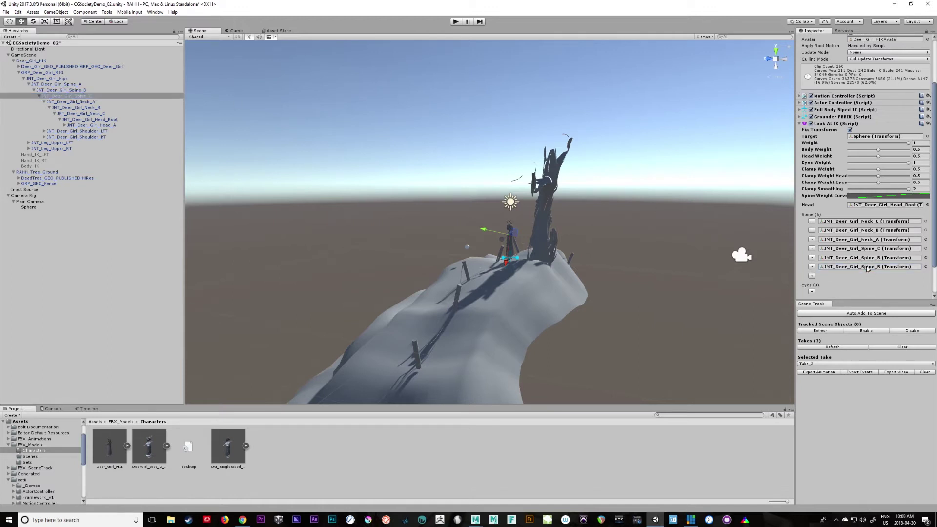
left_click_drag(75, 85, 880, 267)
Step: Run the game and orbit the camera to check how the character's head and body follow the sphere
left_click(455, 22)
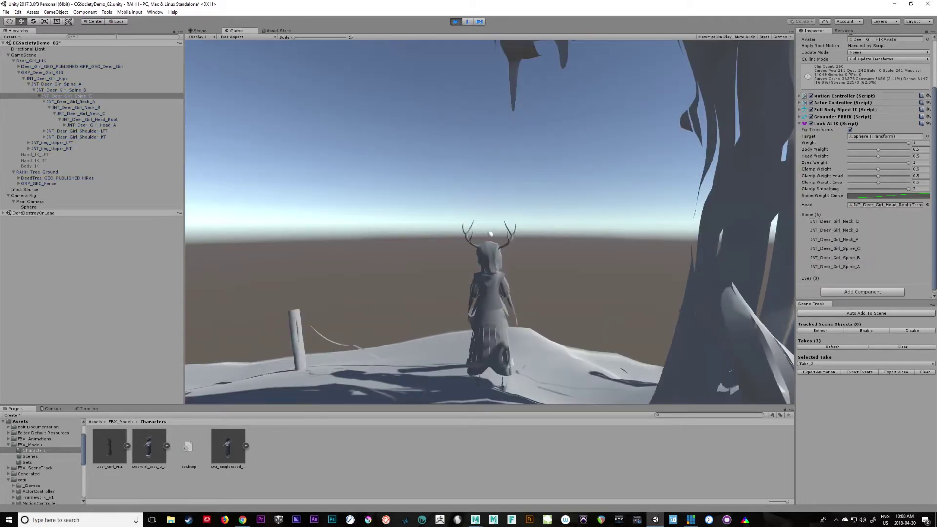
right_click_drag(265, 79, 663, 186)
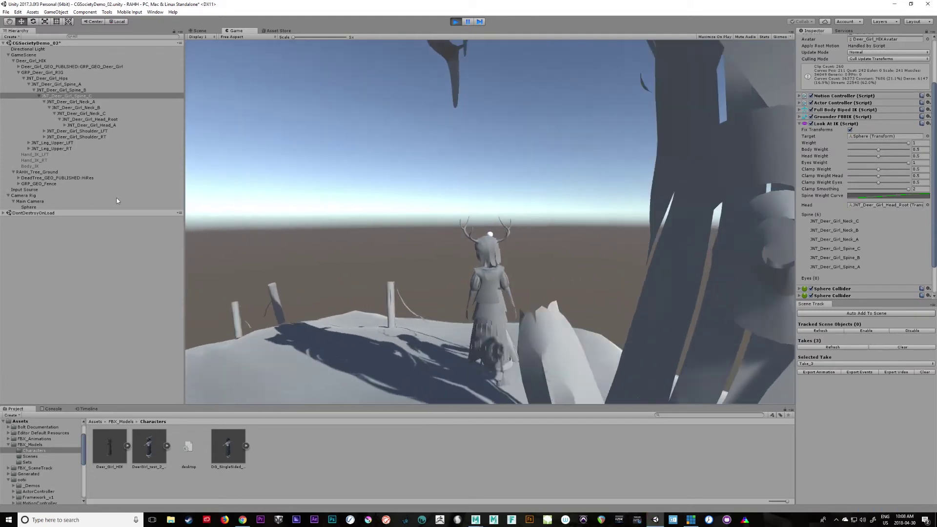
left_click(455, 22)
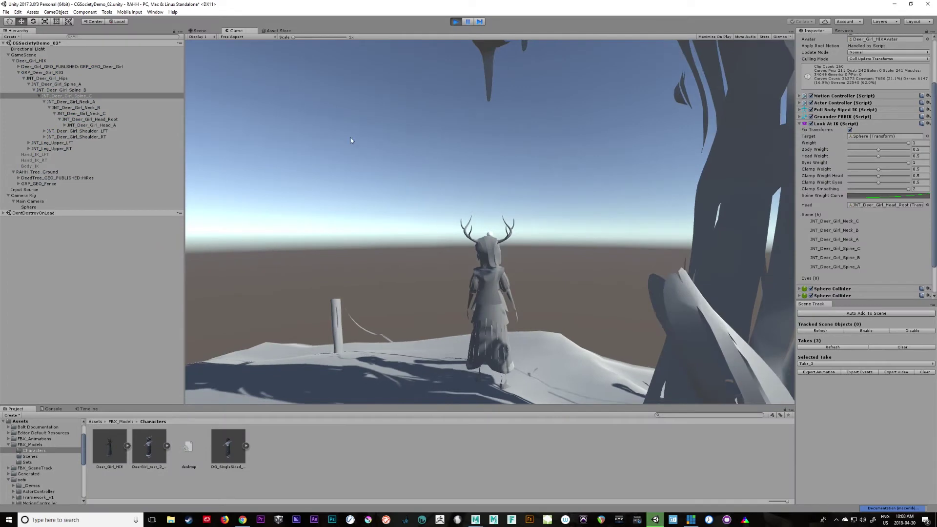
right_click_drag(350, 140, 654, 152)
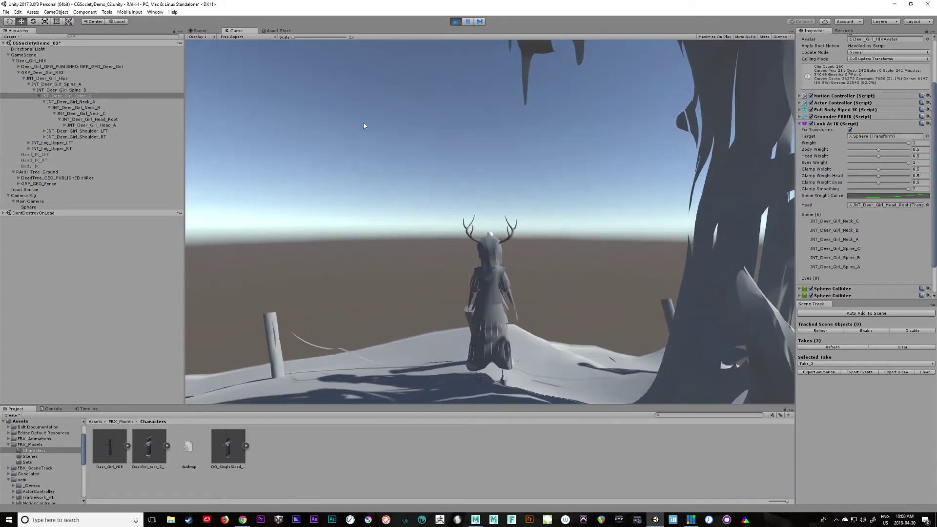
Step: Outside play mode, set the Look At IK body weight to 0.25 and head weight to 0.8, and test the motion in game
left_click(455, 22)
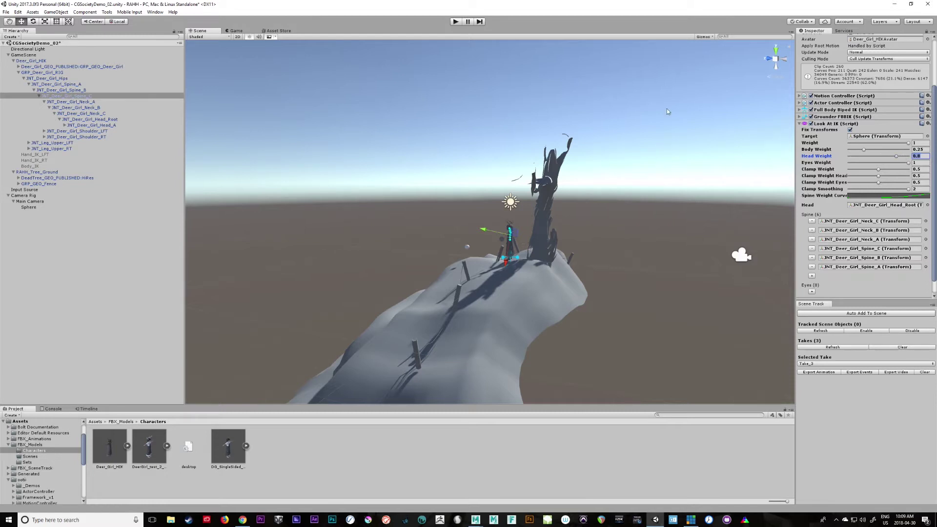
left_click(455, 22)
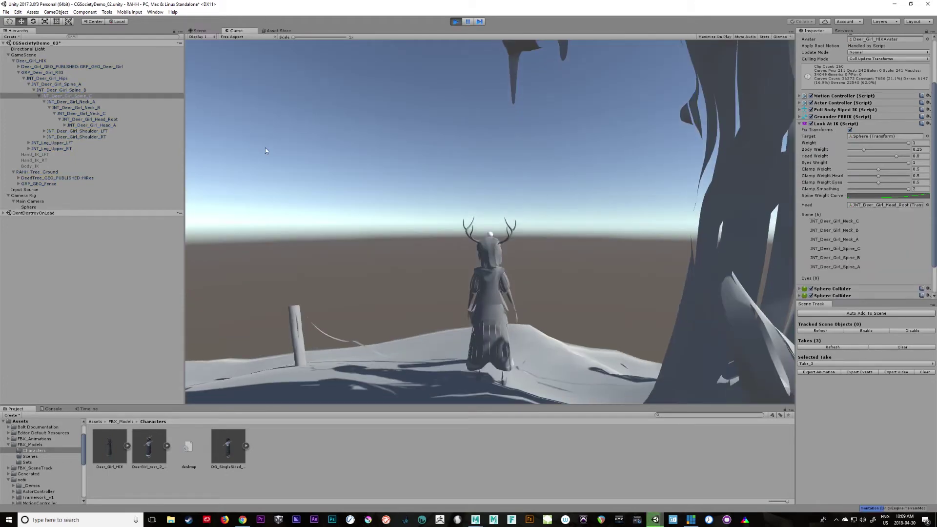
right_click_drag(344, 191, 280, 229)
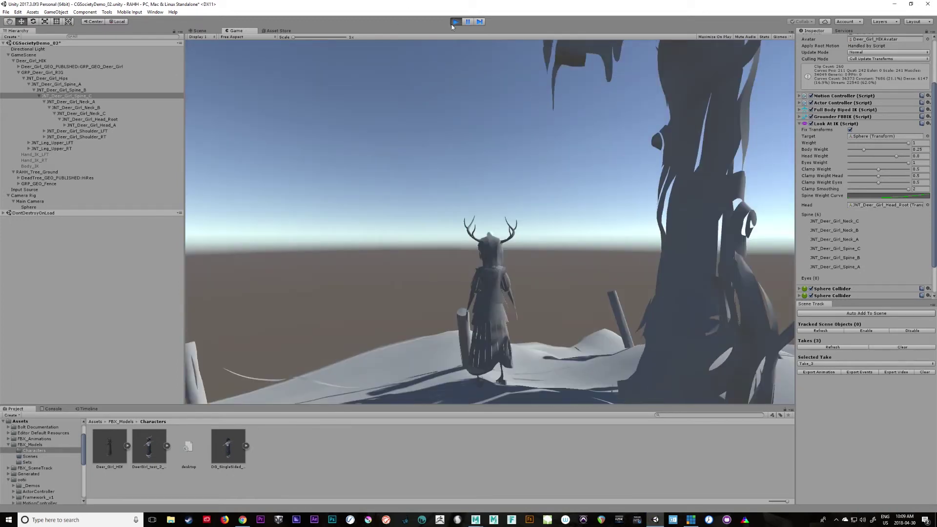
Step: Set the Look At IK head weight to 1 outside play mode, and test the motion in game again
left_click(455, 22)
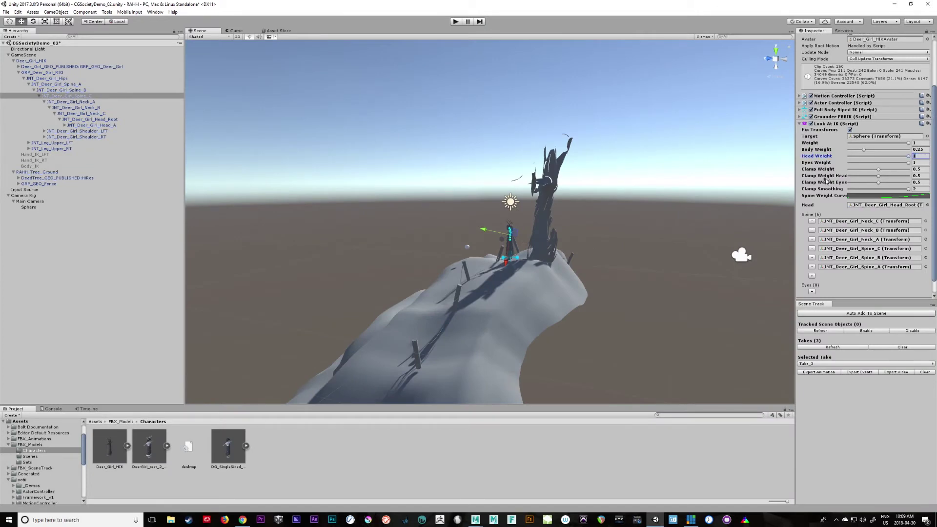
key("ctrl+p")
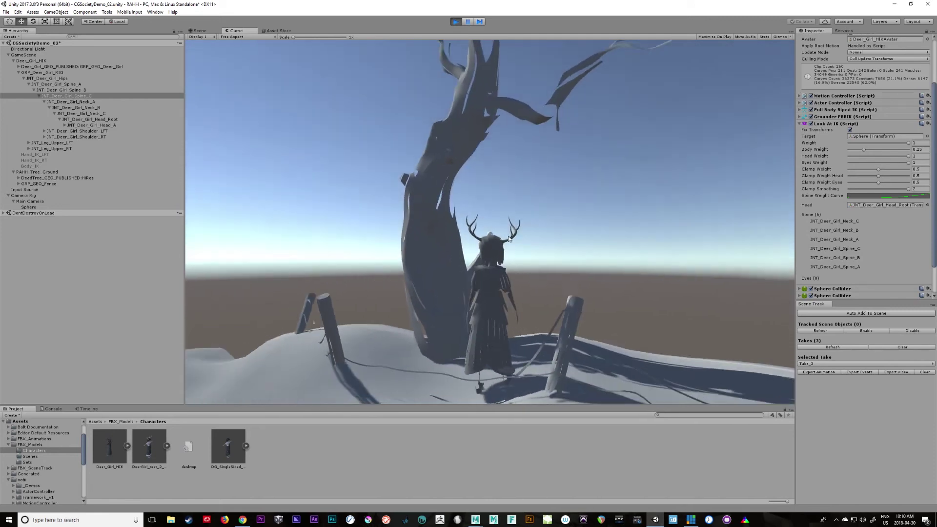
left_click(460, 22)
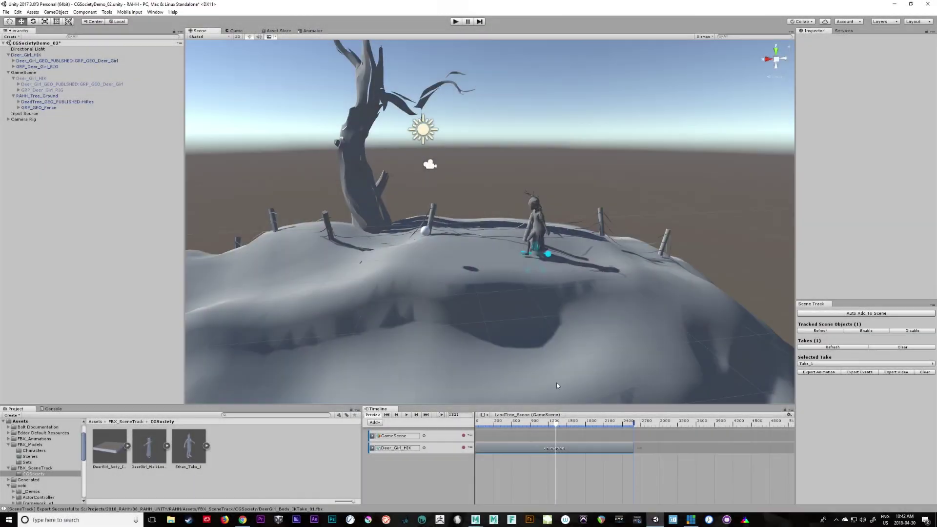
Step: Review the Deer_Girl_HIK animation clips on the LandTree_Scene timeline and run the scene in play mode to check the playback
left_click_drag(610, 341, 577, 314, "alt")
left_click_drag(493, 448, 489, 425)
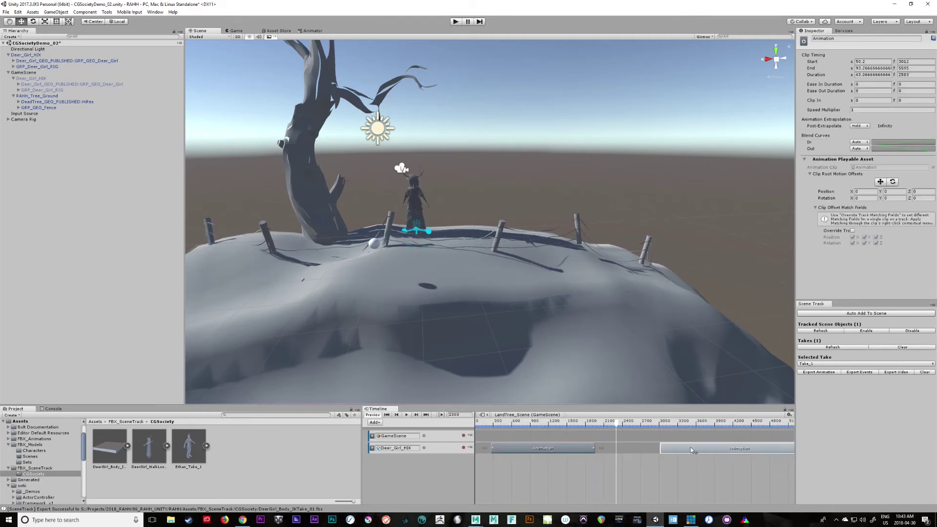
left_click(454, 22)
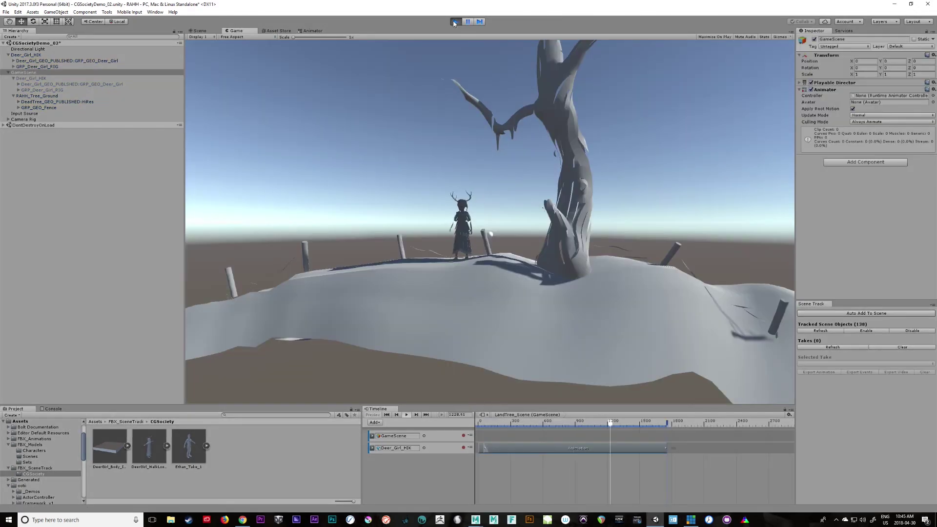
left_click(453, 22)
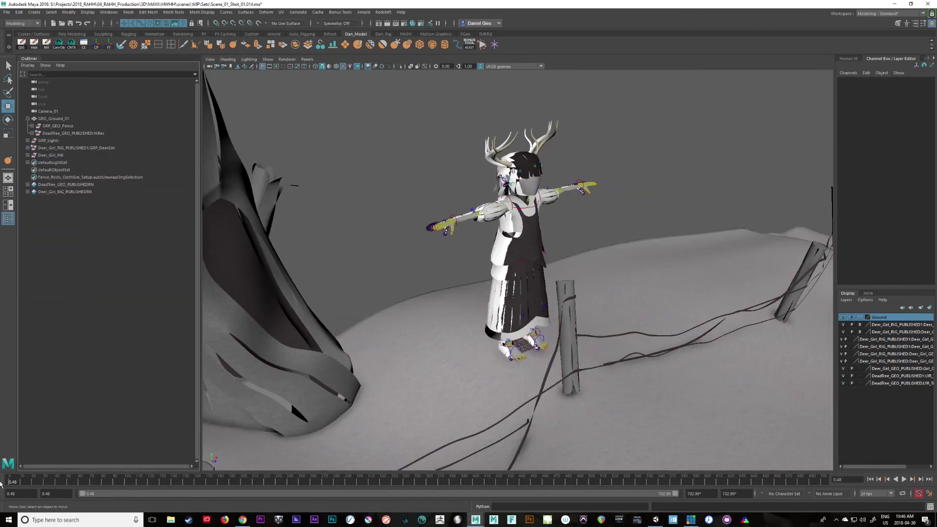
Step: Switch to Maya, map the isolated Deer_Girl_HIK skeleton's joints in a new HumanIK character definition, and show the HumanIK controls
left_click(50, 154)
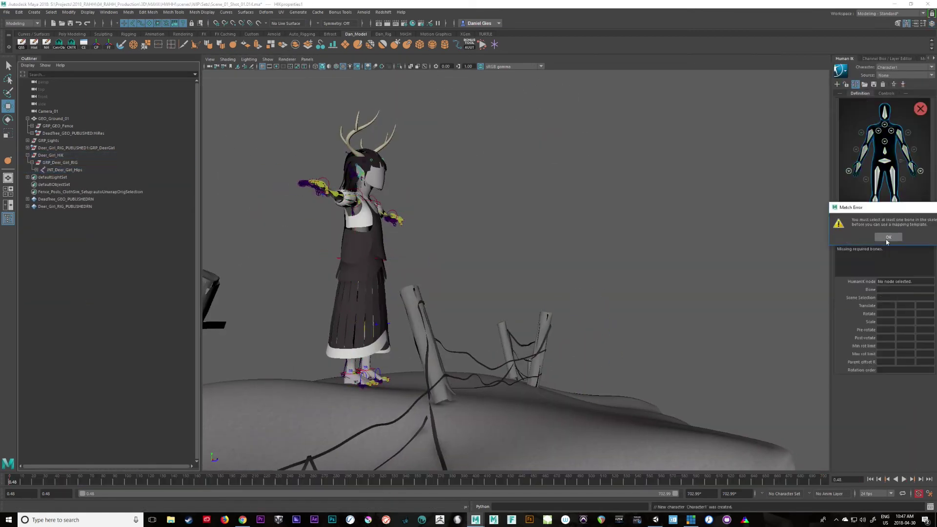
left_click(744, 226)
key("ctrl+1")
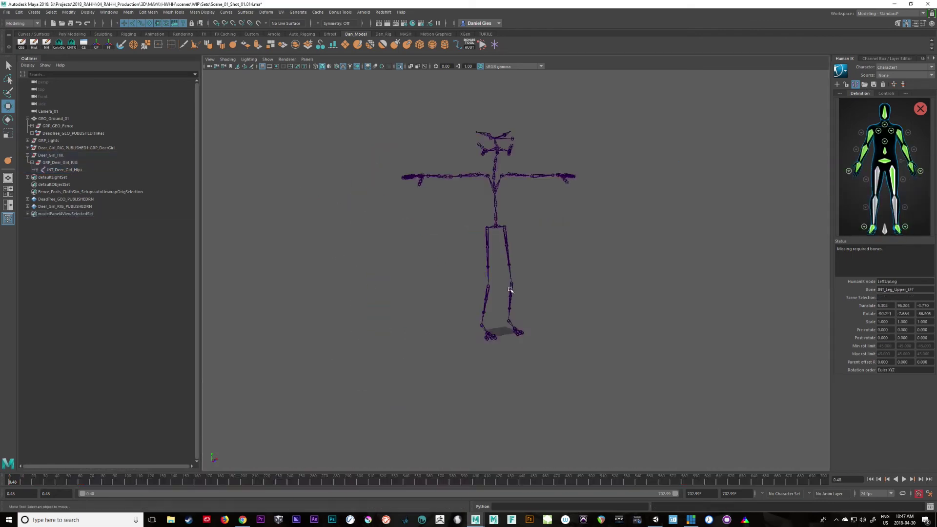
left_click(881, 93)
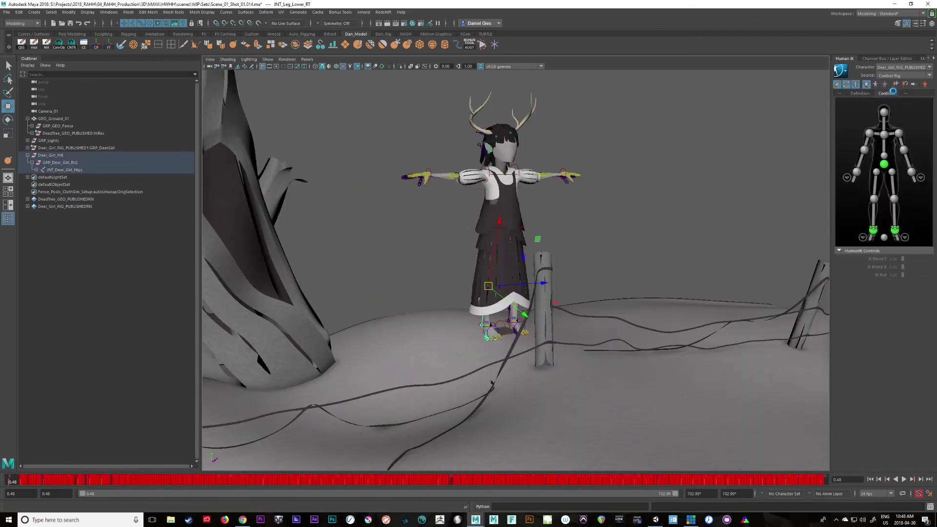
Step: Play back the retargeted deer girl animation in the viewport and check it from another angle
key("alt+v")
left_click_drag(478, 322, 304, 330, "alt")
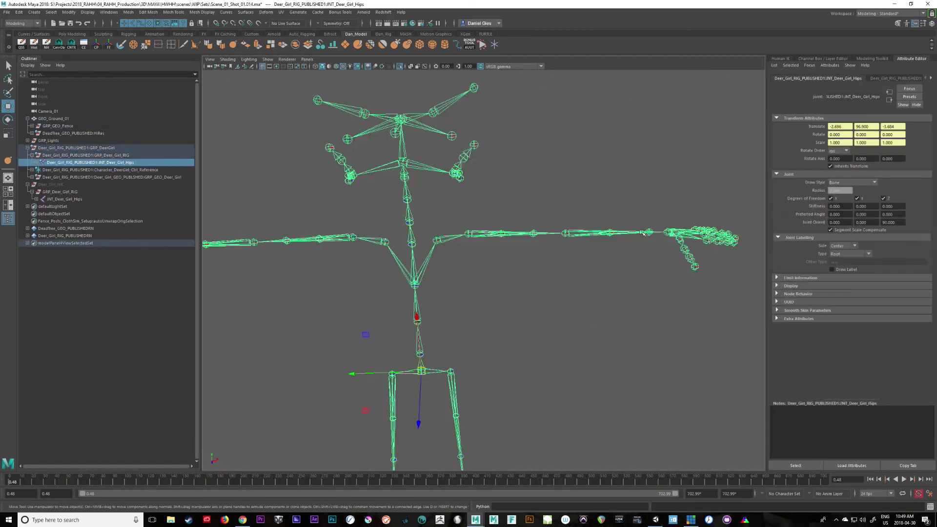
Step: Select the arm roll joints and upper leg joints on the Deer_Girl_RIG_PUBLISHED1 skeleton, and switch to the channel attributes
key("q")
left_click(644, 234)
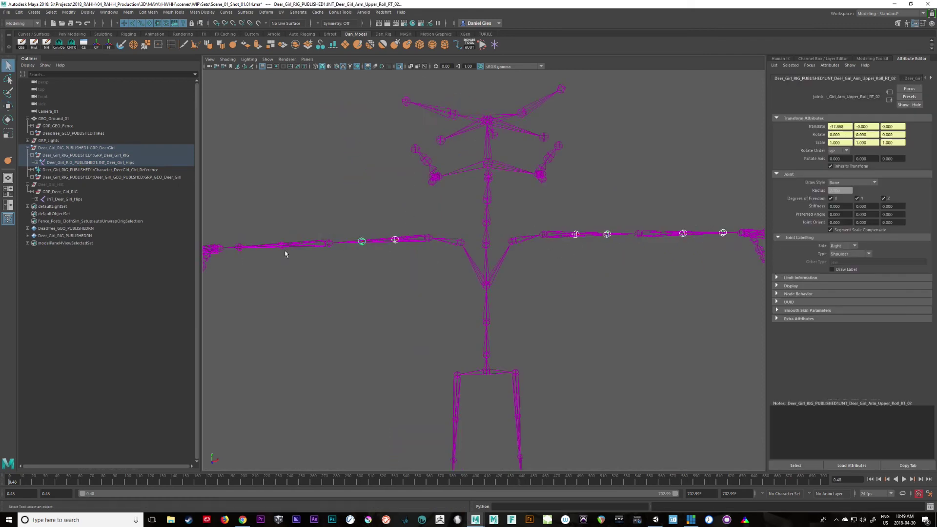
left_click(444, 366, "shift")
left_click(516, 382, "shift")
left_click(516, 364, "shift")
key("ctrl+a")
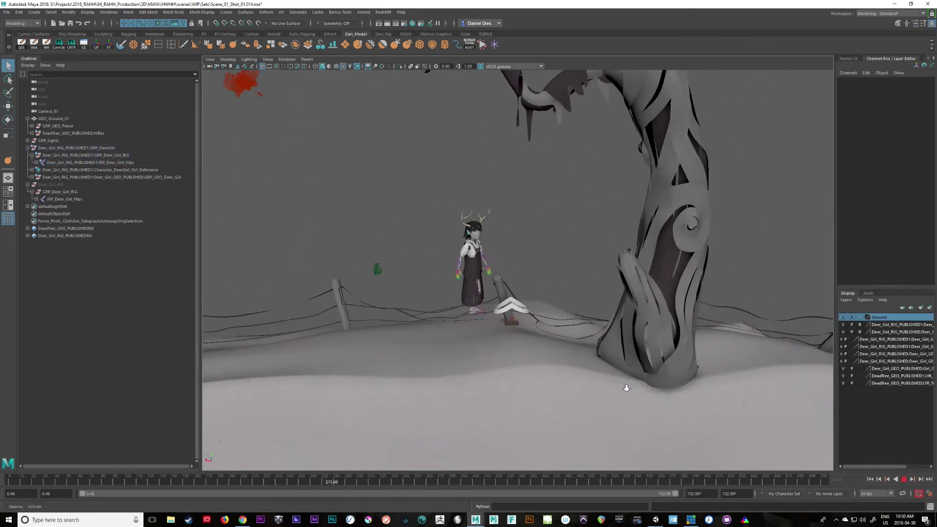
Step: Review the deer girl's playback beside the tree from different angles and distances
left_click_drag(626, 388, 605, 336, "alt")
right_click_drag(605, 337, 579, 353, "alt")
left_click_drag(579, 353, 544, 388, "alt")
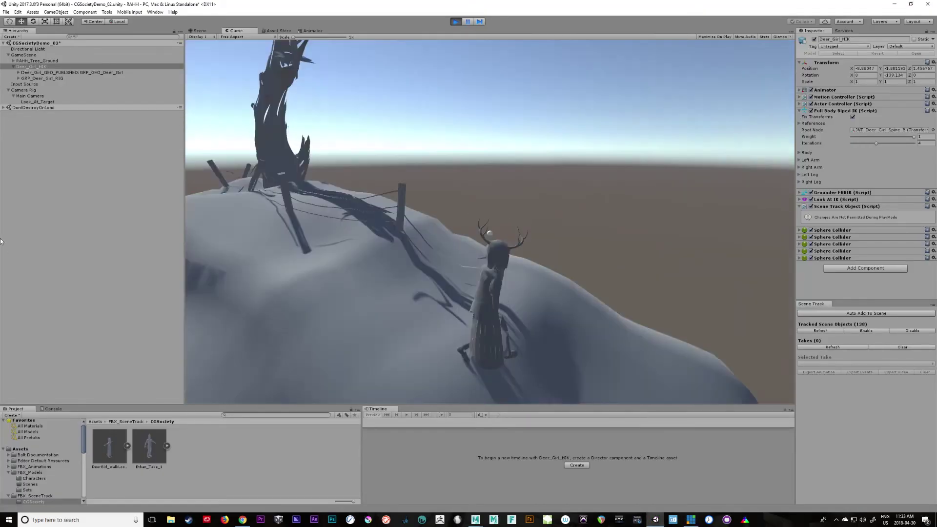
Step: Switch to Unity, walk the deer girl through the scene to record a take, stop play mode, and export the animation as DeerGirl_Land_Take_2.fbx
key("w")
right_click_drag(0, 242, 608, 333)
key("ctrl+p")
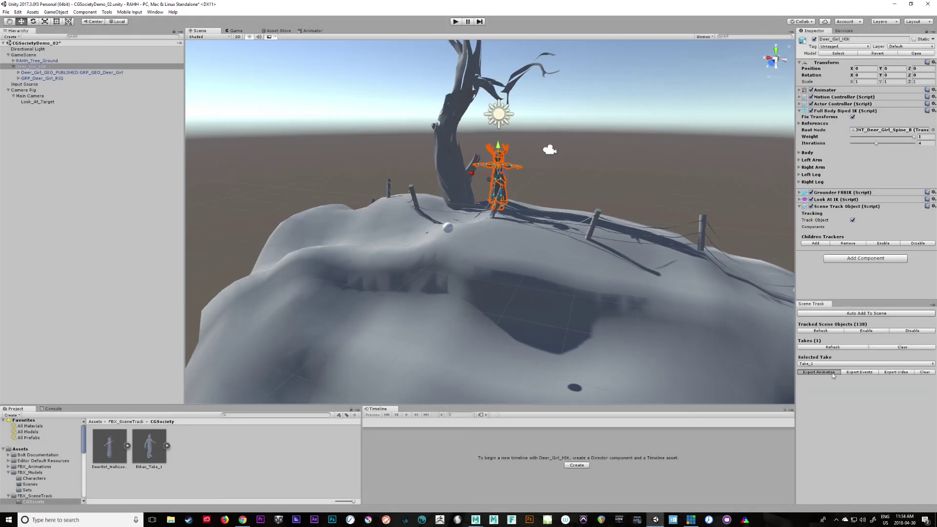
left_click(829, 372)
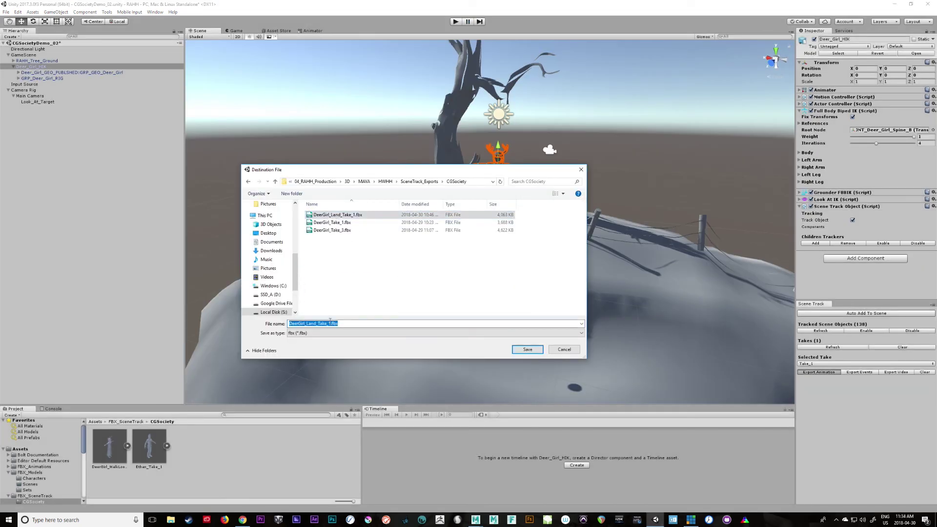
key("Return")
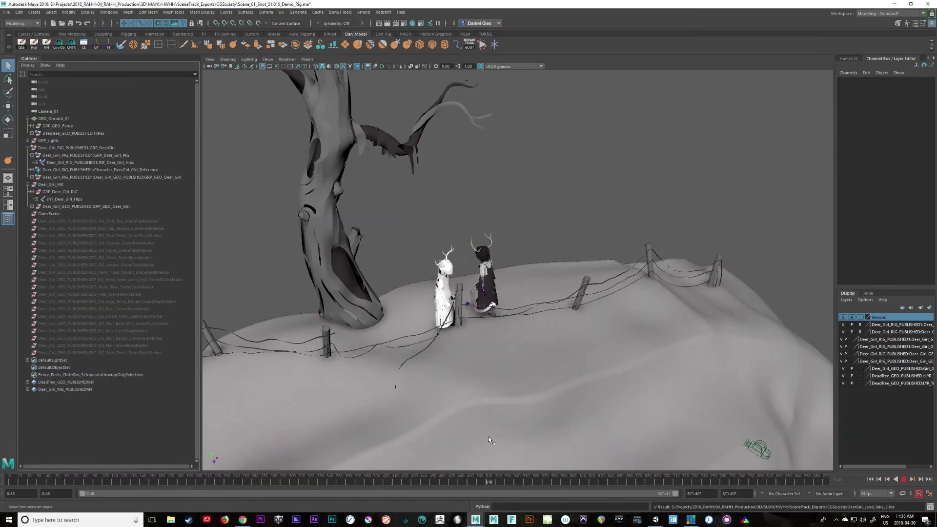
Step: Switch to Maya and delete the imported GameScene group, the SceneTrackMarker nodes and the GRP_GEO_Deer_Girl geometry under Deer_Girl_HIK
left_click(50, 214)
left_click(71, 351, "shift")
key("Delete")
left_click(61, 191)
left_click(85, 207)
Step: Examine the new take playing on the deer girl rig from all around the hill, checking her walk and head motion
left_click_drag(541, 357, 618, 360, "alt")
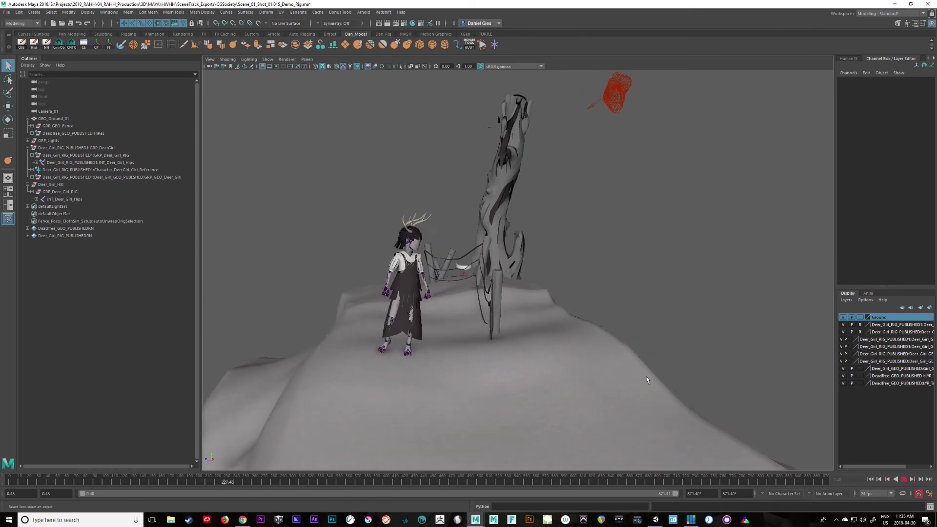
left_click_drag(649, 380, 722, 386, "alt")
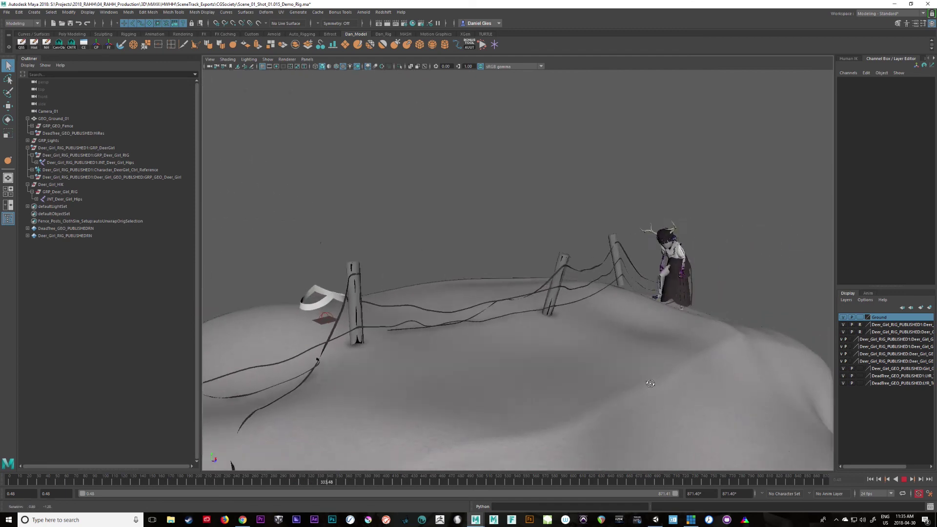
right_click_drag(659, 388, 692, 390, "alt")
left_click_drag(692, 391, 732, 399, "alt")
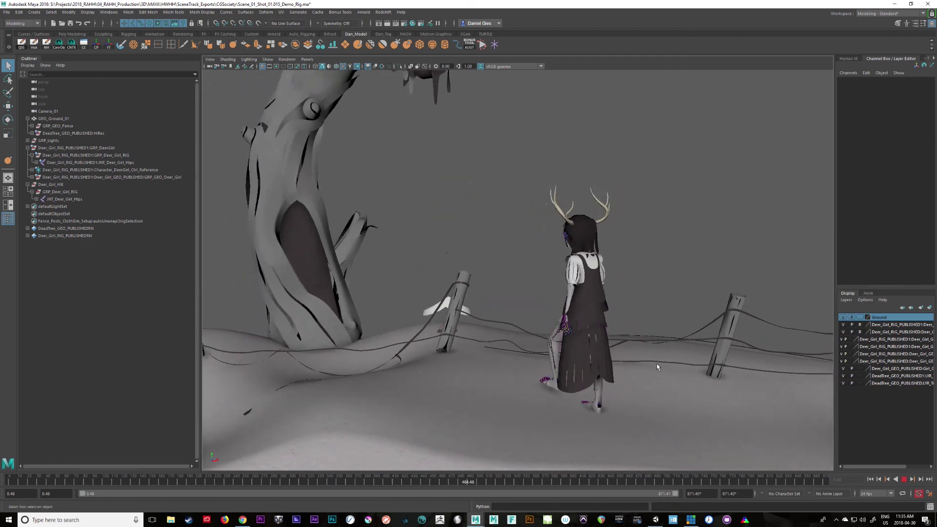
left_click_drag(656, 366, 610, 400, "alt")
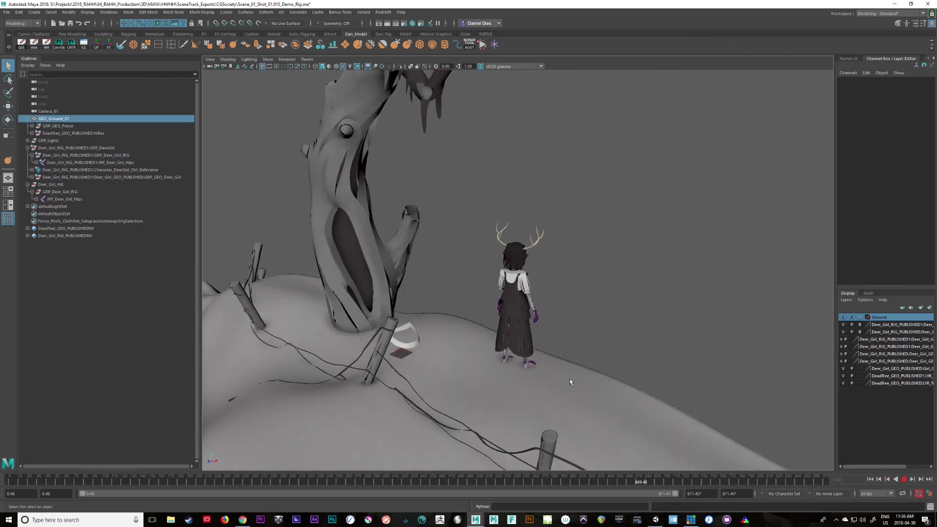
left_click(689, 368)
left_click_drag(695, 370, 575, 353, "alt")
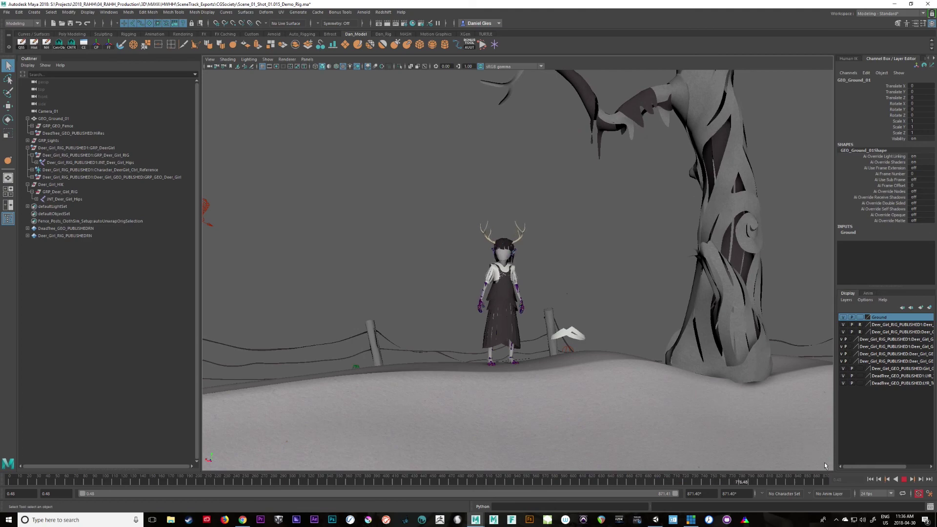